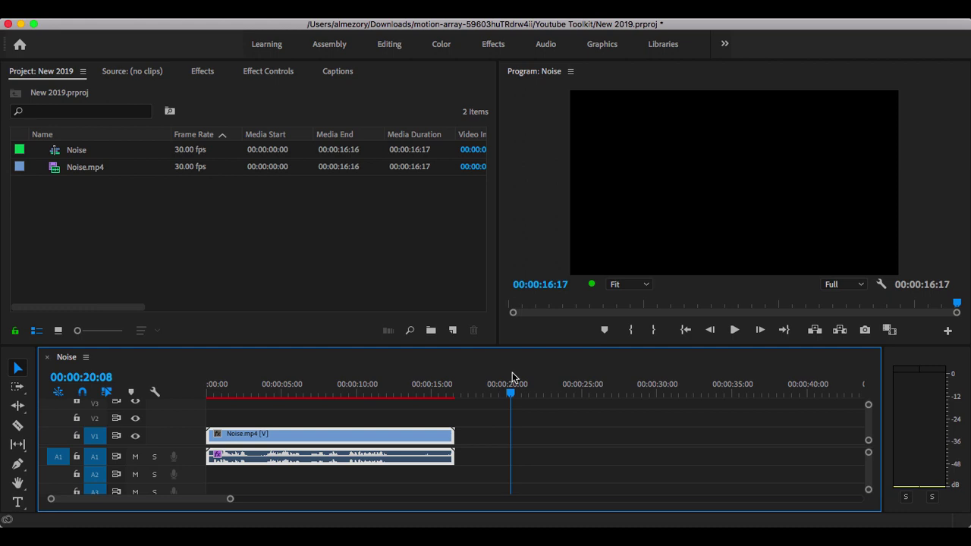
# - Move the playhead to about 8 seconds, switch to the Audio workspace and save the project
pyautogui.click(334, 384)
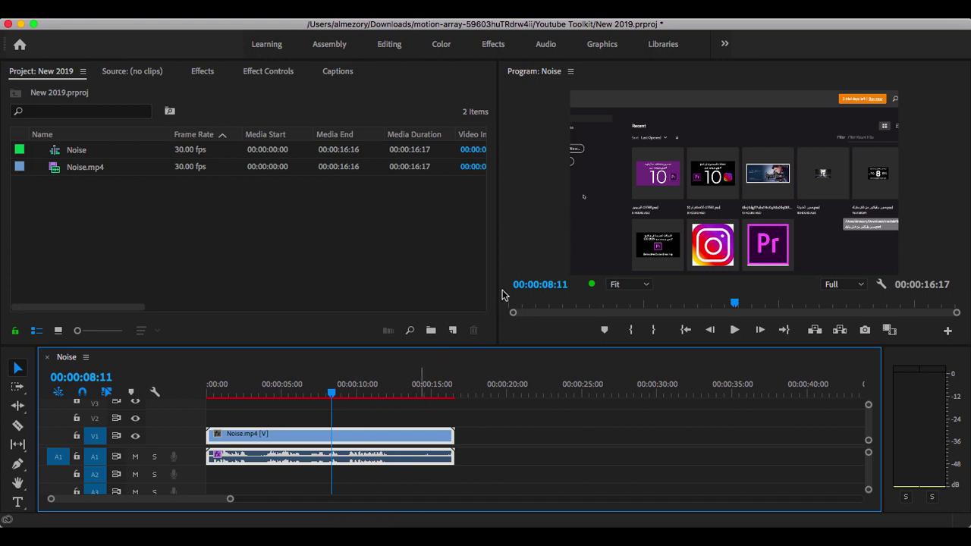
pyautogui.click(547, 44)
pyautogui.press('super+s')
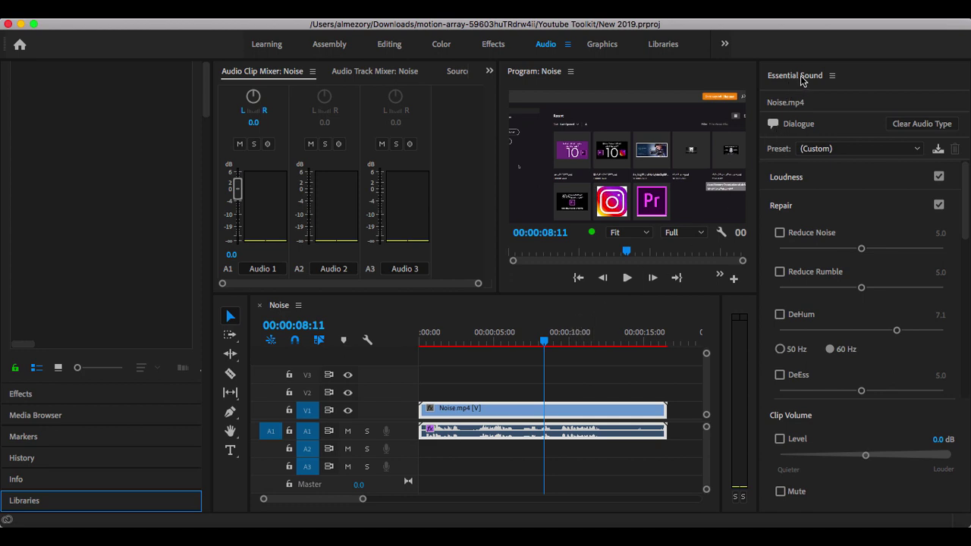
# - Clear the audio type assigned to the Noise.mp4 clip and tag its audio as Dialogue
pyautogui.click(921, 123)
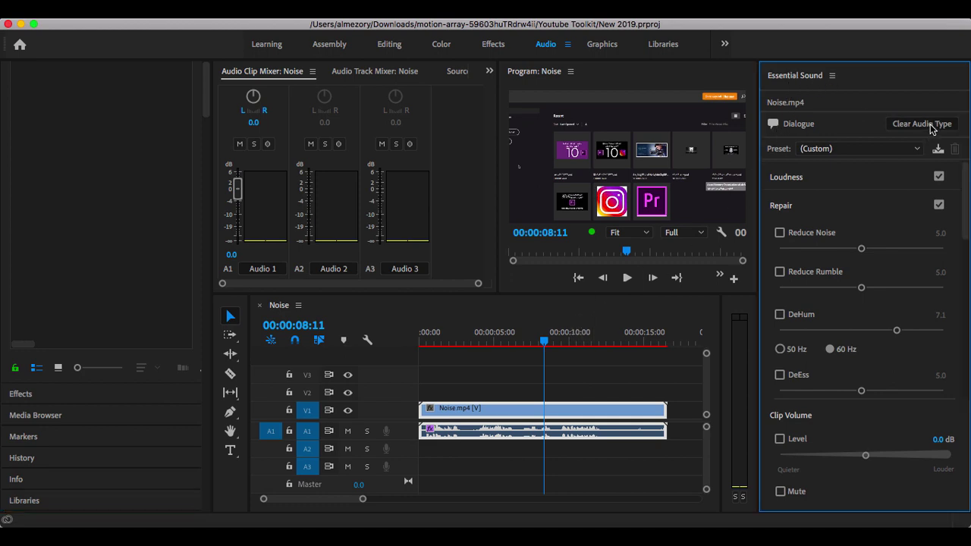
pyautogui.click(520, 431)
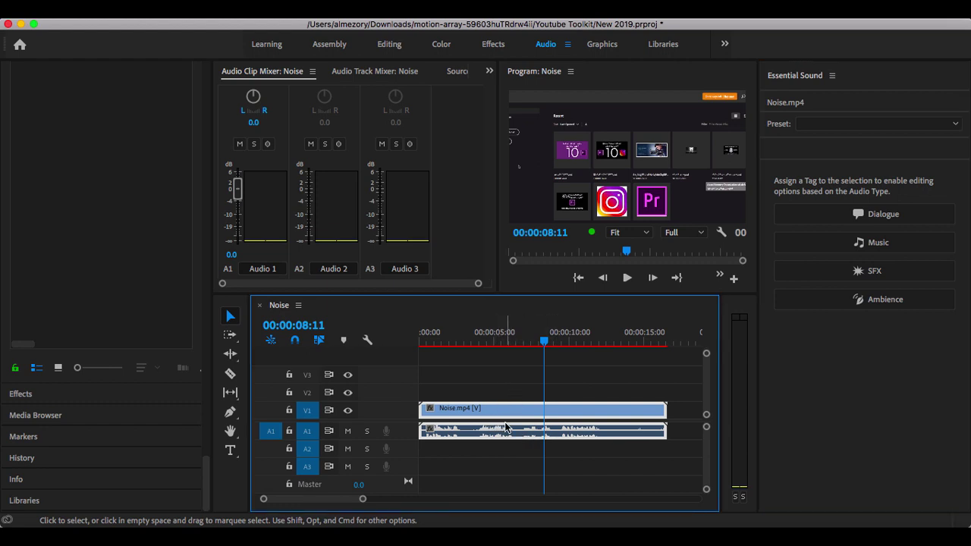
pyautogui.click(890, 215)
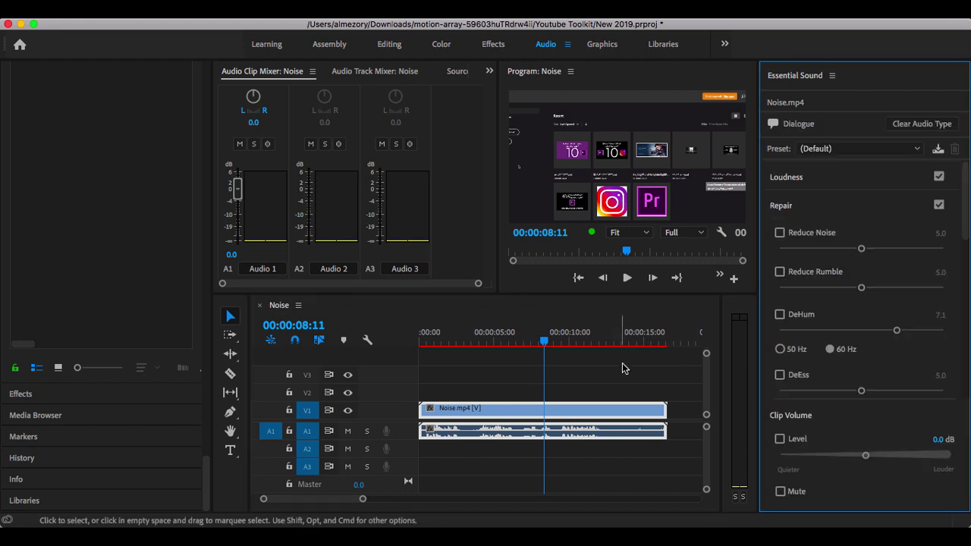
# - Expand the Creative settings of the dialogue clip and try switching Reverb on and off
pyautogui.click(844, 206)
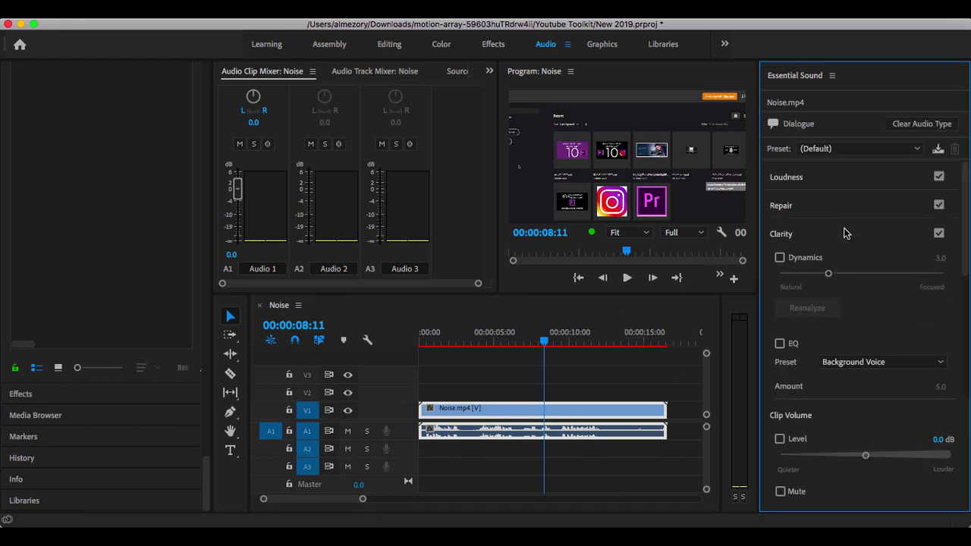
pyautogui.click(847, 238)
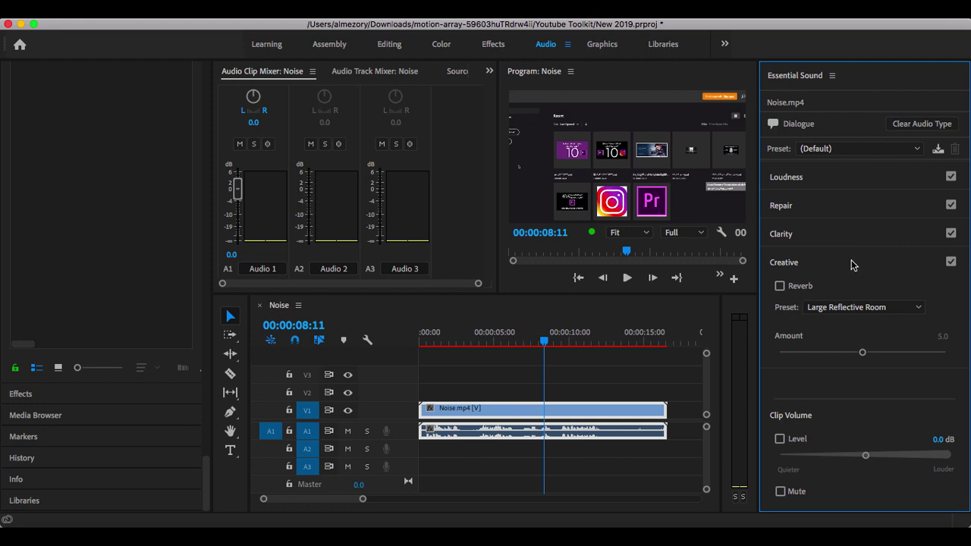
pyautogui.click(779, 289)
pyautogui.click(781, 287)
# - Listen to the first seconds of the clip without reverb, then return the playhead to the start
pyautogui.moveTo(545, 343); pyautogui.dragTo(420, 343)
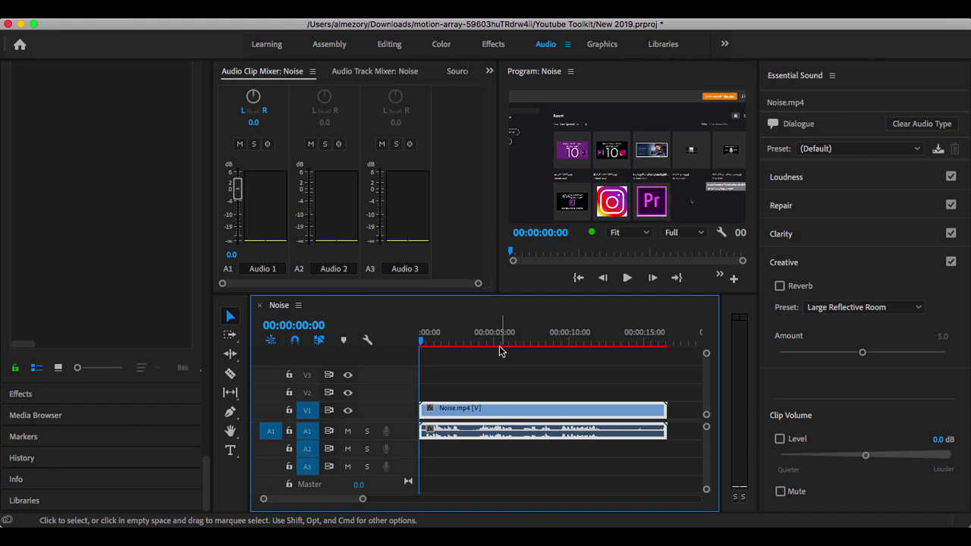
pyautogui.press('space')
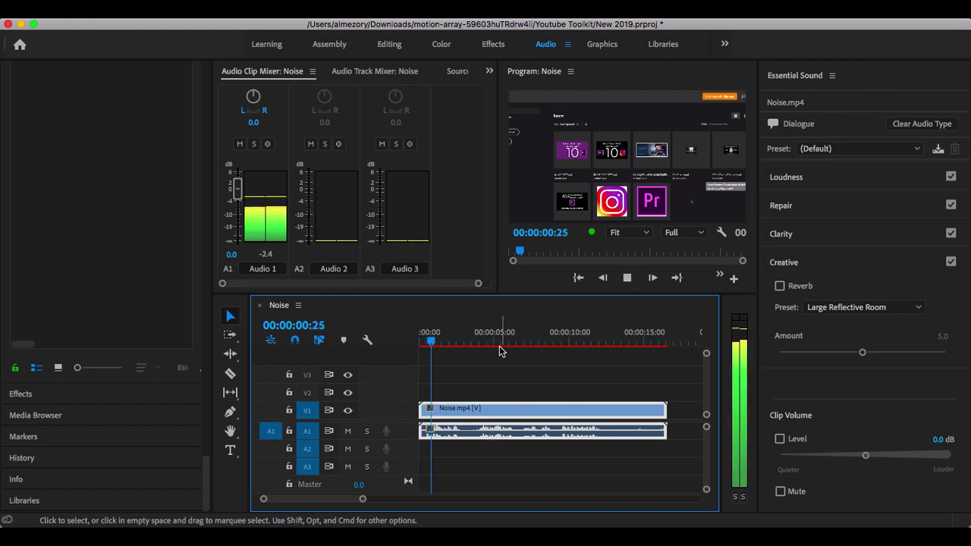
pyautogui.press('space')
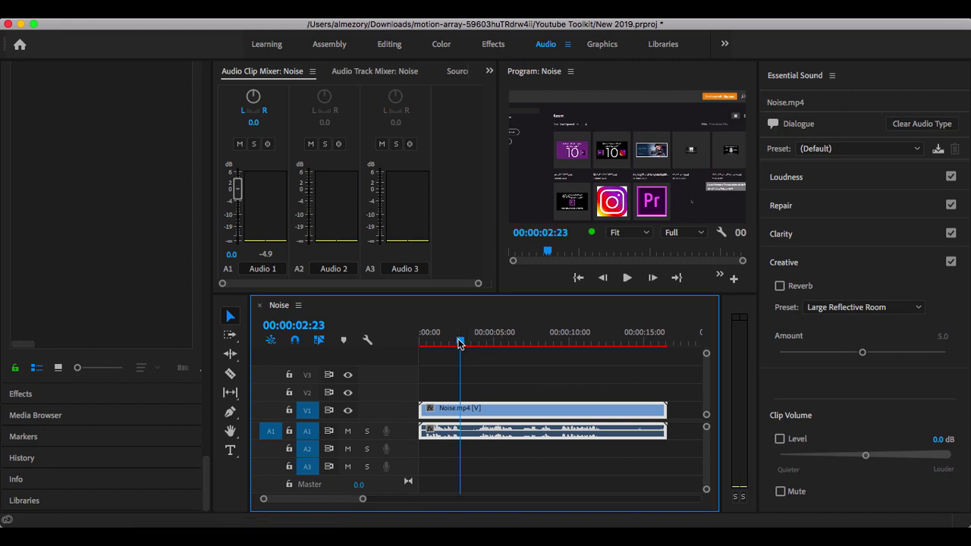
pyautogui.moveTo(459, 343); pyautogui.dragTo(421, 341)
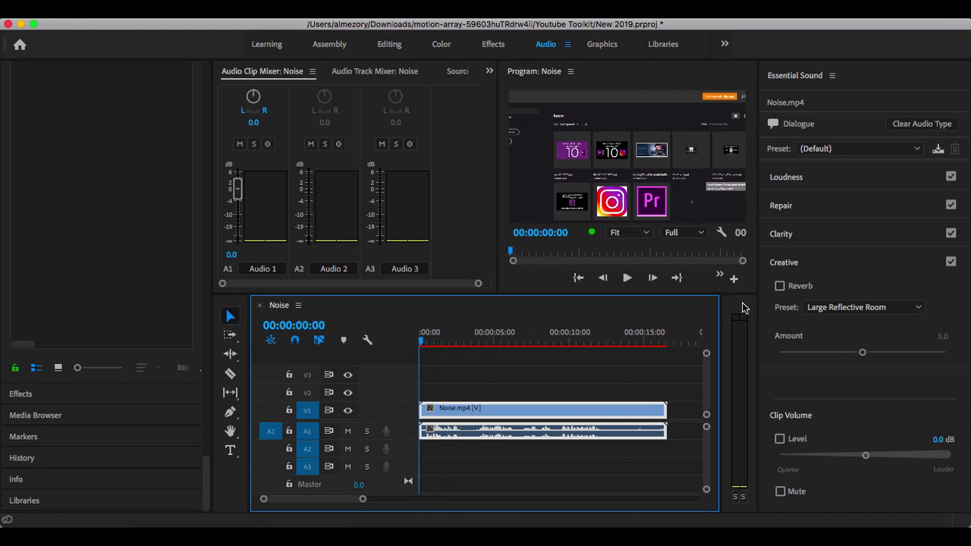
# - Enable Reverb with the Warm Voice preset at an amount of 5.4 and preview the clip's sound
pyautogui.click(780, 286)
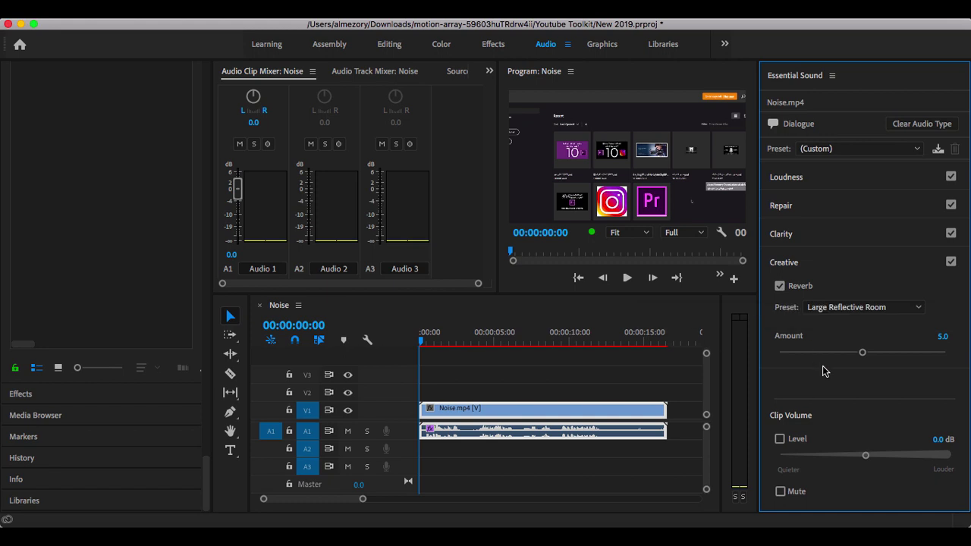
pyautogui.click(844, 308)
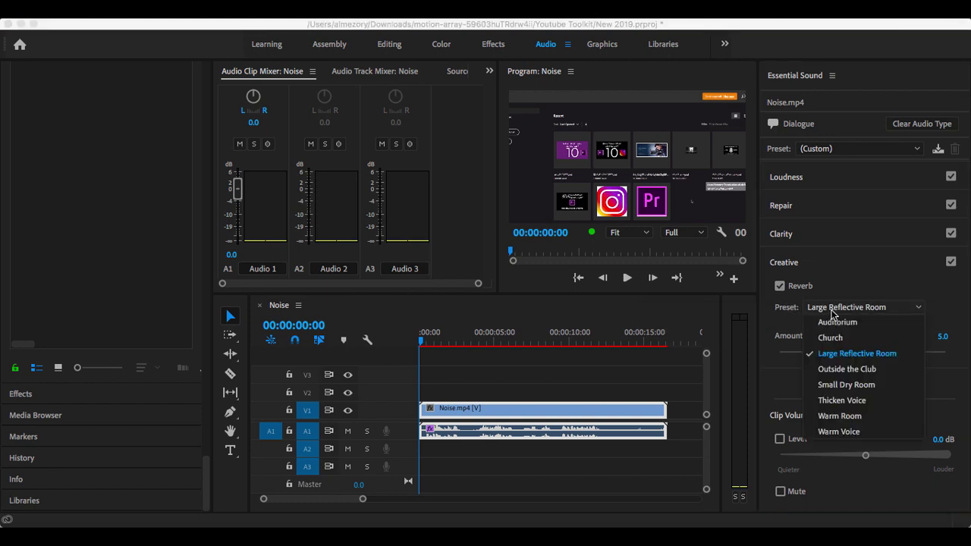
pyautogui.click(838, 432)
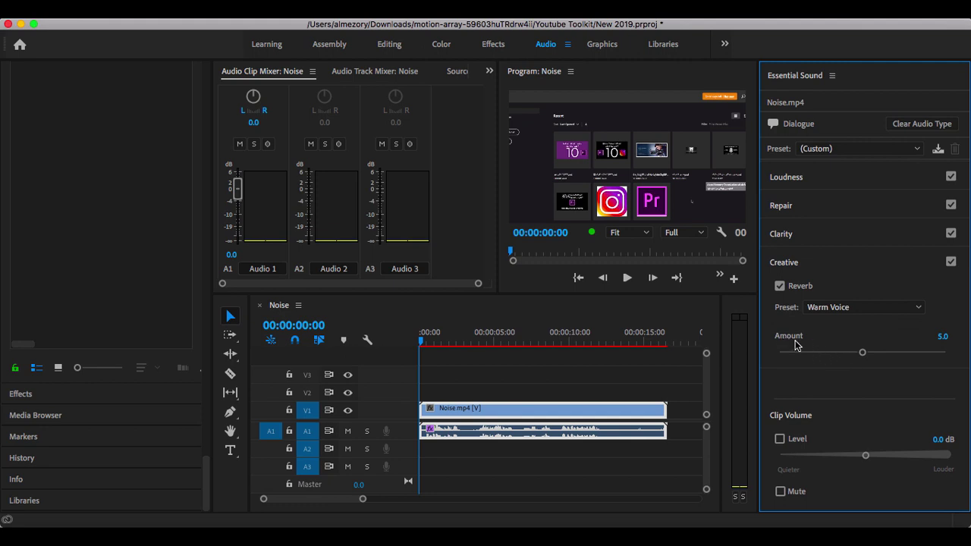
pyautogui.moveTo(865, 356)
pyautogui.mouseDown()
pyautogui.moveTo(804, 356)
pyautogui.moveTo(917, 354)
pyautogui.moveTo(775, 357)
pyautogui.moveTo(881, 353)
pyautogui.moveTo(794, 353)
pyautogui.moveTo(870, 356)
pyautogui.mouseUp()
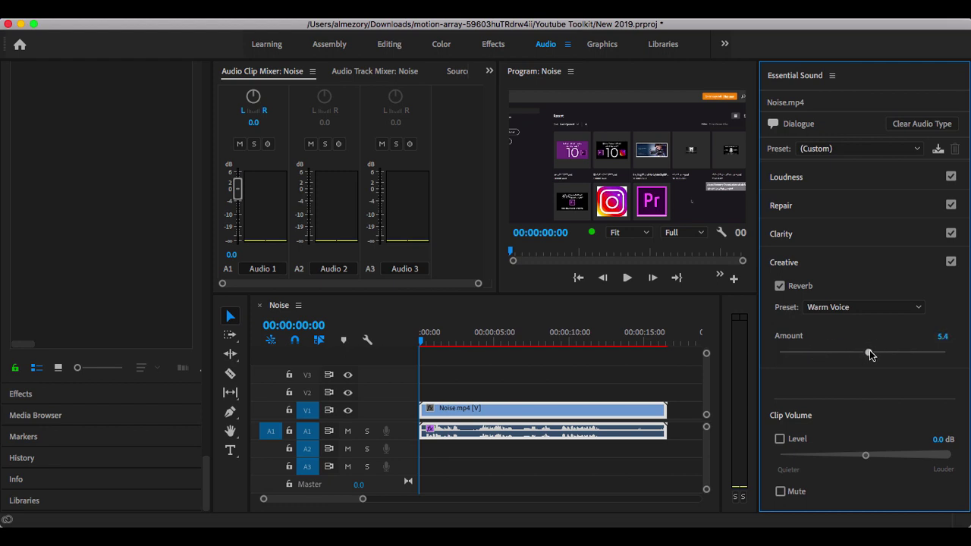
pyautogui.click(628, 278)
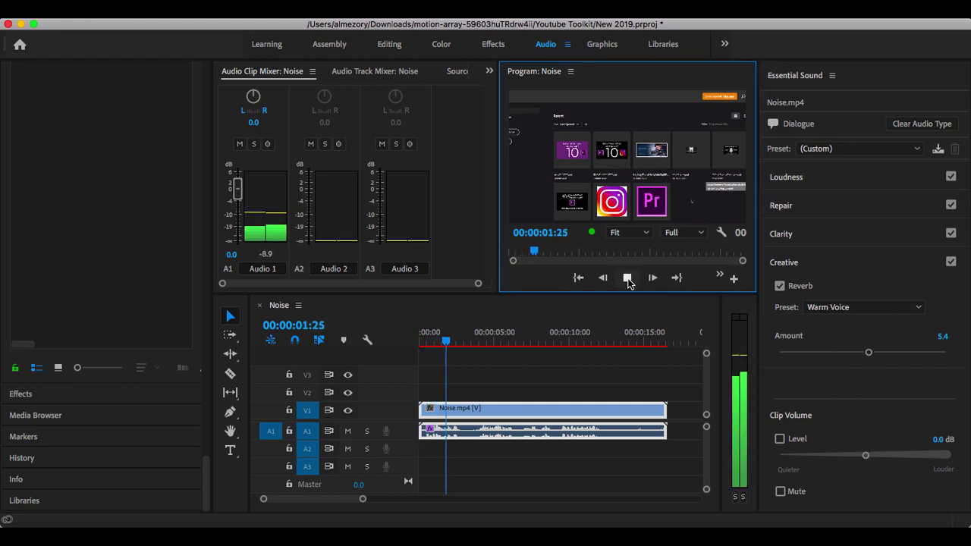
pyautogui.click(627, 278)
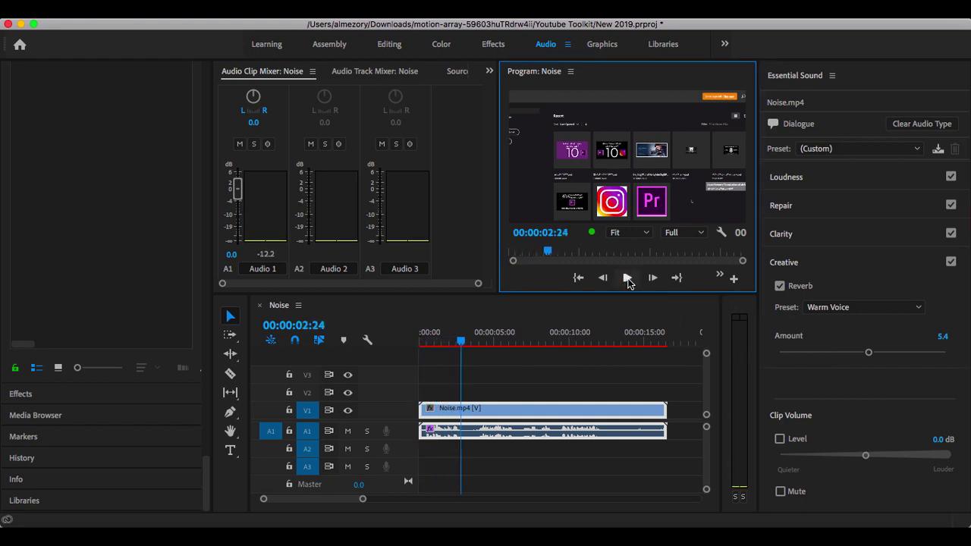
# - Try the Large Reflective Room reverb preset, raising the amount to 7.6 while playing the clip from the start
pyautogui.click(825, 308)
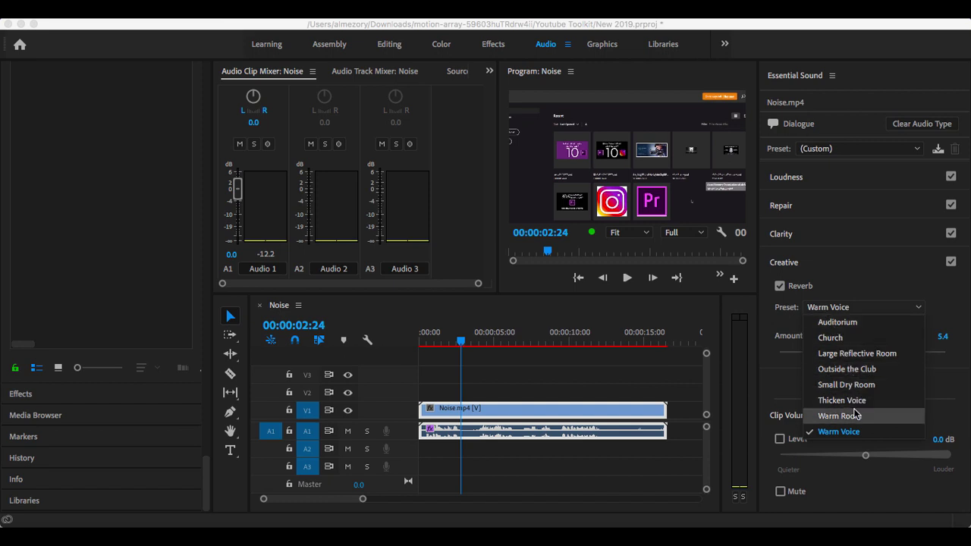
pyautogui.click(860, 357)
pyautogui.moveTo(463, 341); pyautogui.dragTo(421, 341)
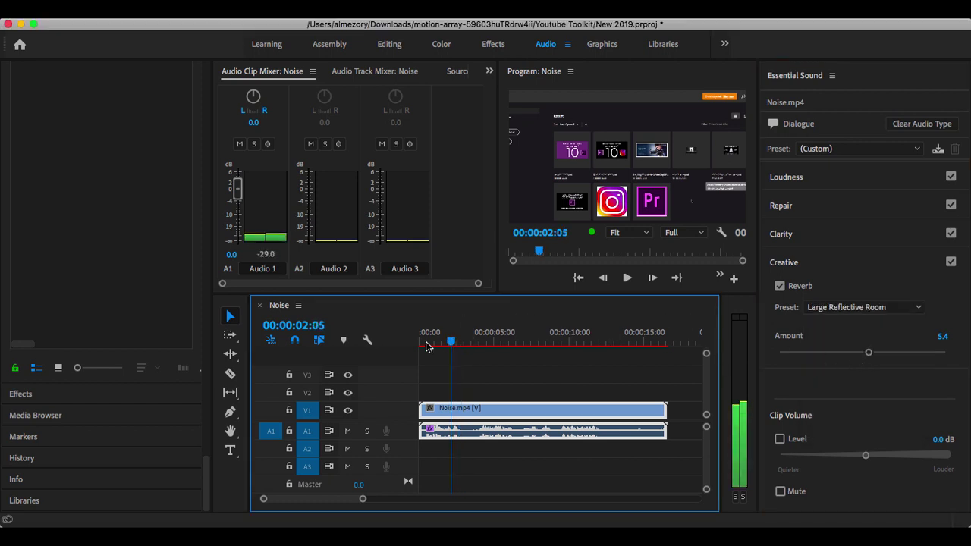
pyautogui.click(627, 278)
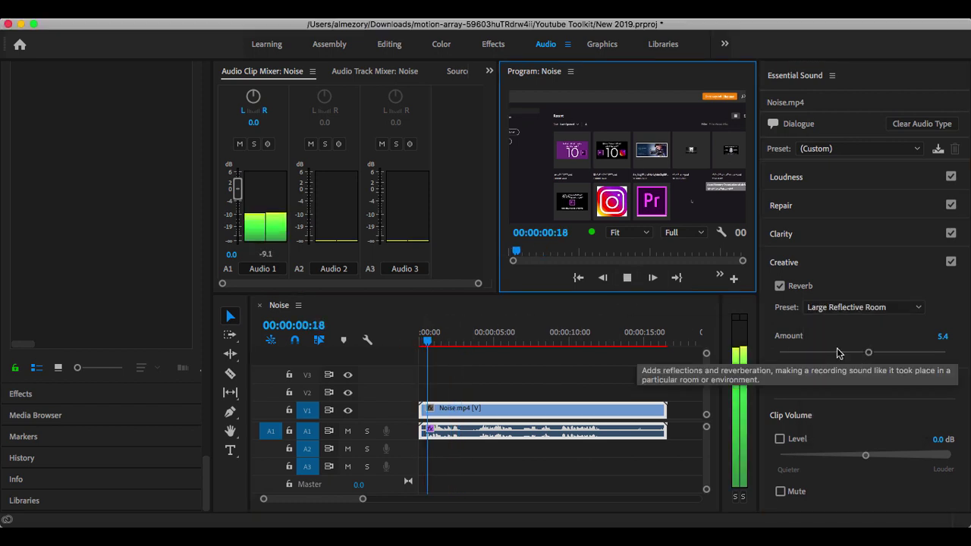
pyautogui.moveTo(869, 352); pyautogui.dragTo(905, 354)
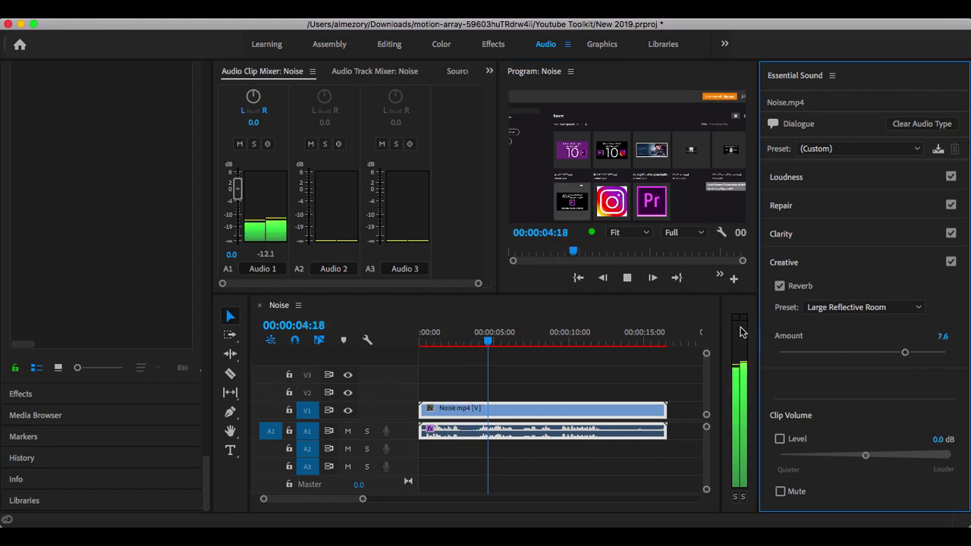
pyautogui.click(627, 277)
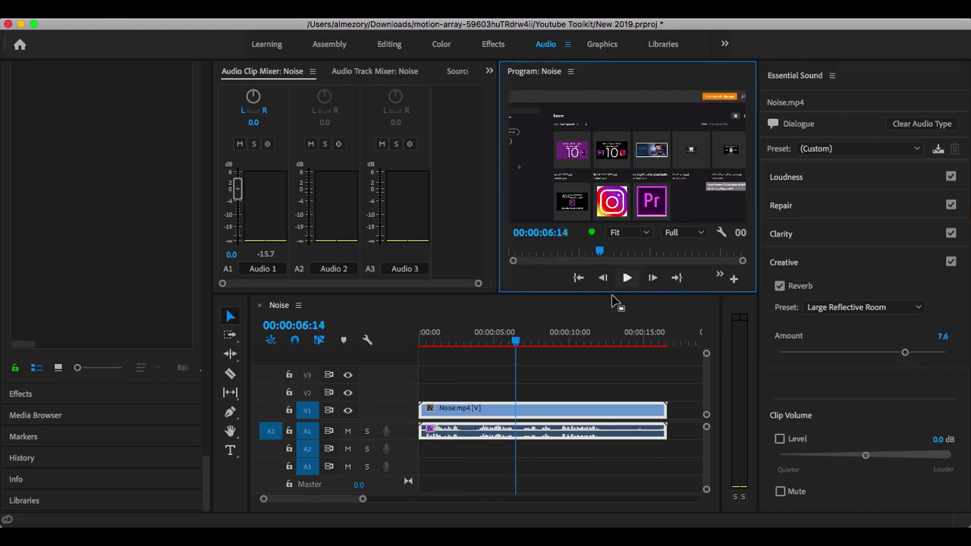
pyautogui.moveTo(518, 344); pyautogui.dragTo(440, 343)
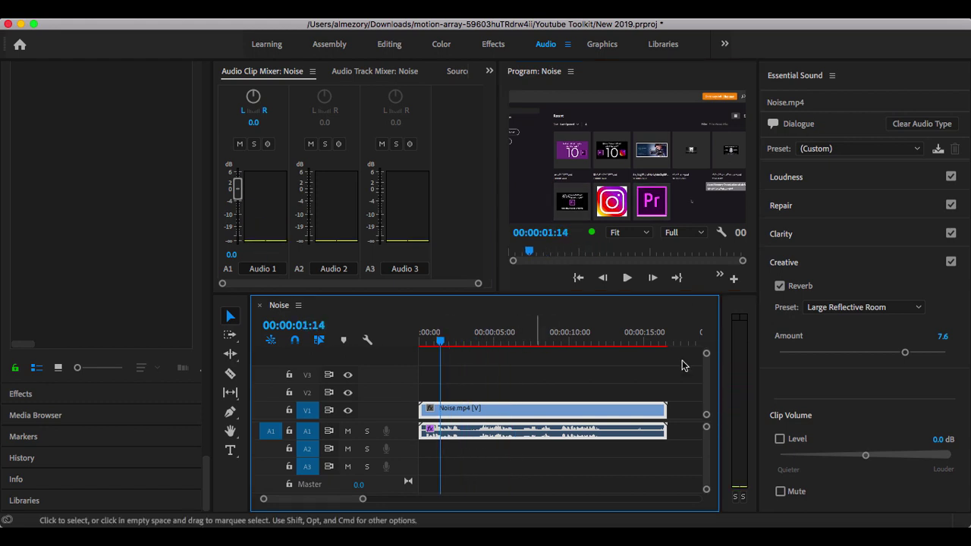
# - Apply the Auditorium reverb preset and lower the amount to 5.7 while previewing the clip from the start
pyautogui.click(865, 308)
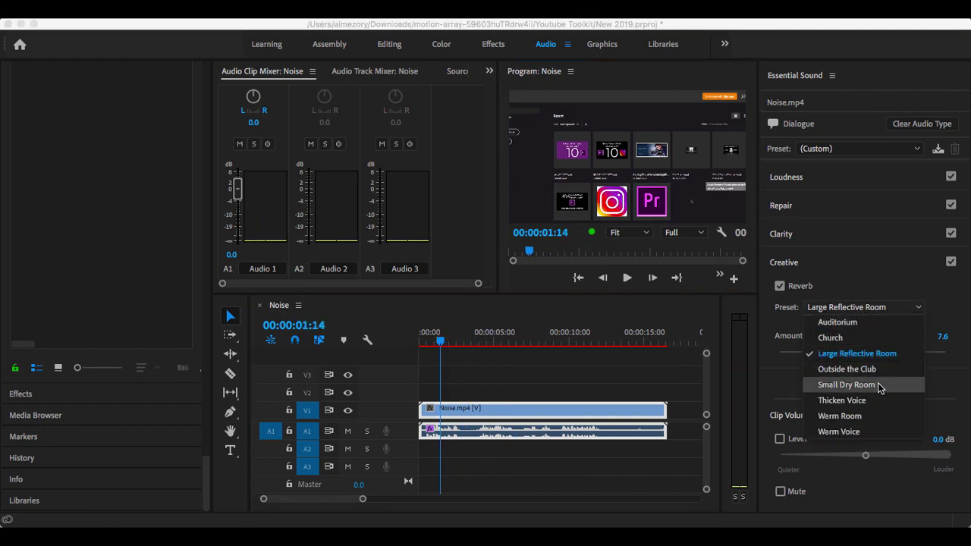
pyautogui.click(880, 324)
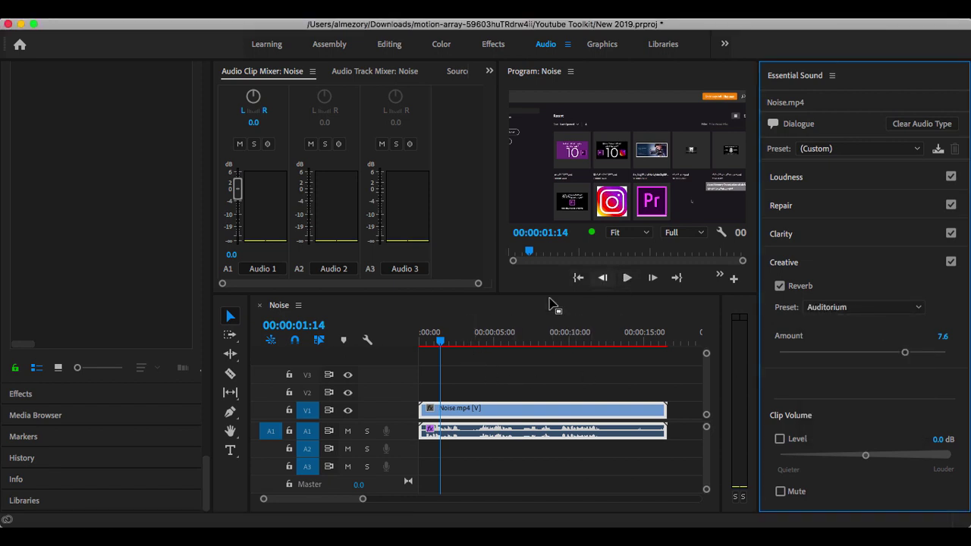
pyautogui.moveTo(442, 339); pyautogui.dragTo(382, 343)
pyautogui.click(627, 278)
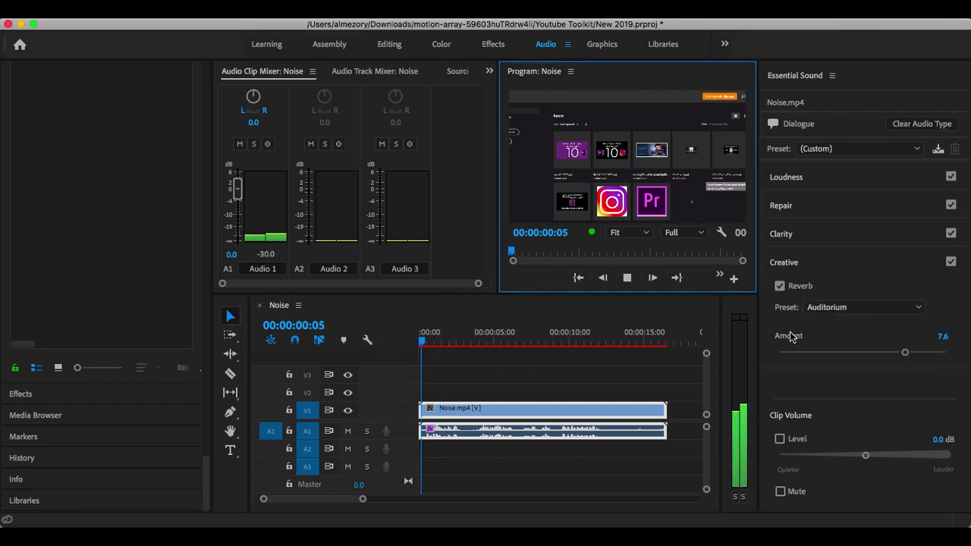
pyautogui.click(873, 353)
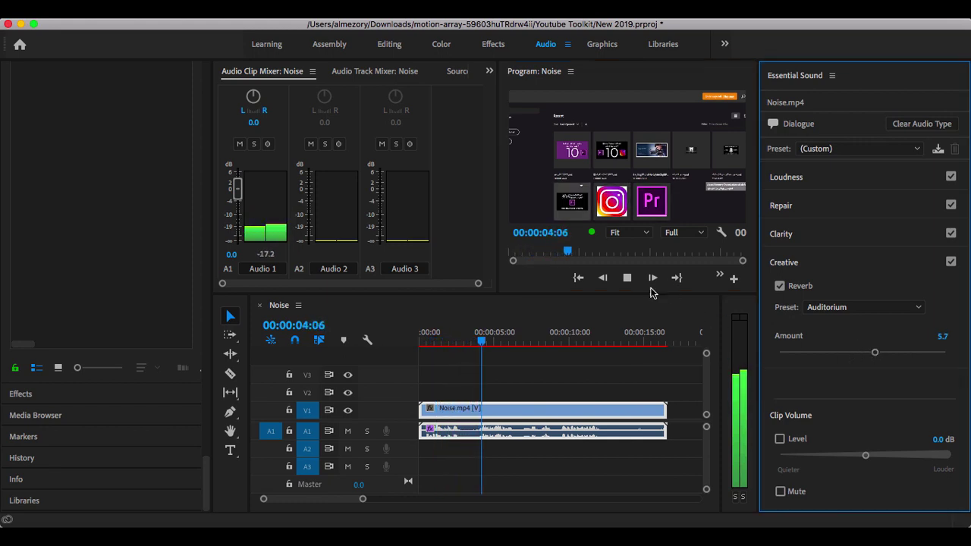
pyautogui.click(626, 277)
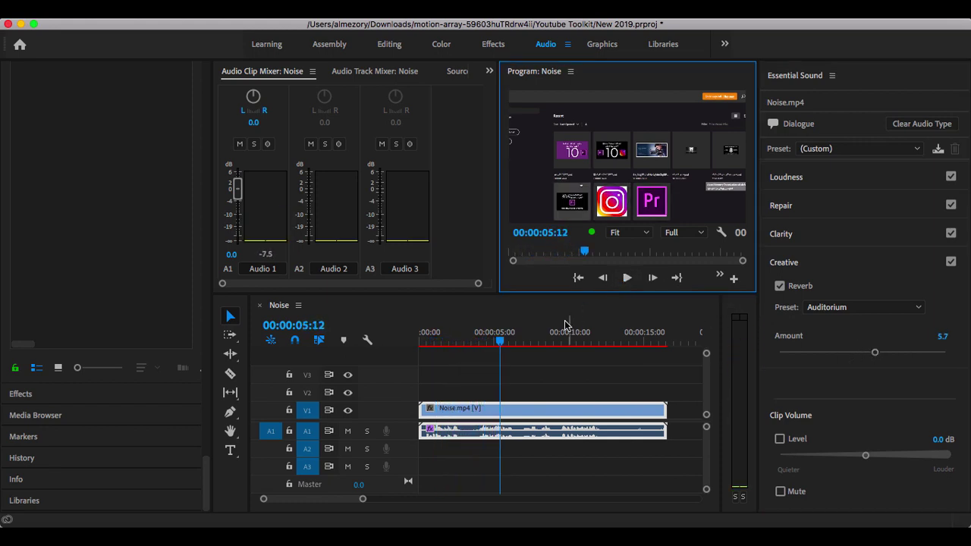
pyautogui.click(496, 342)
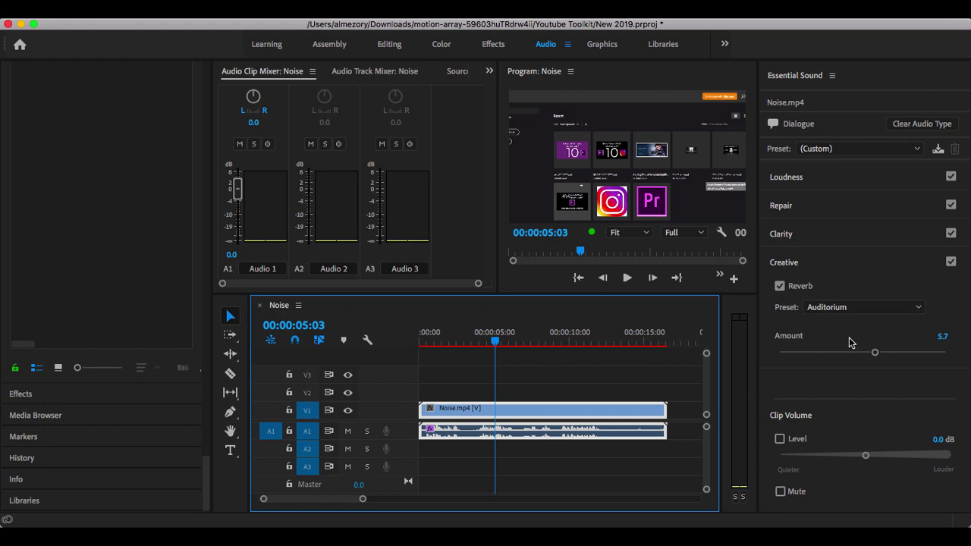
# - Change the reverb preset to Thicken Voice and preview the opening of the clip
pyautogui.click(842, 307)
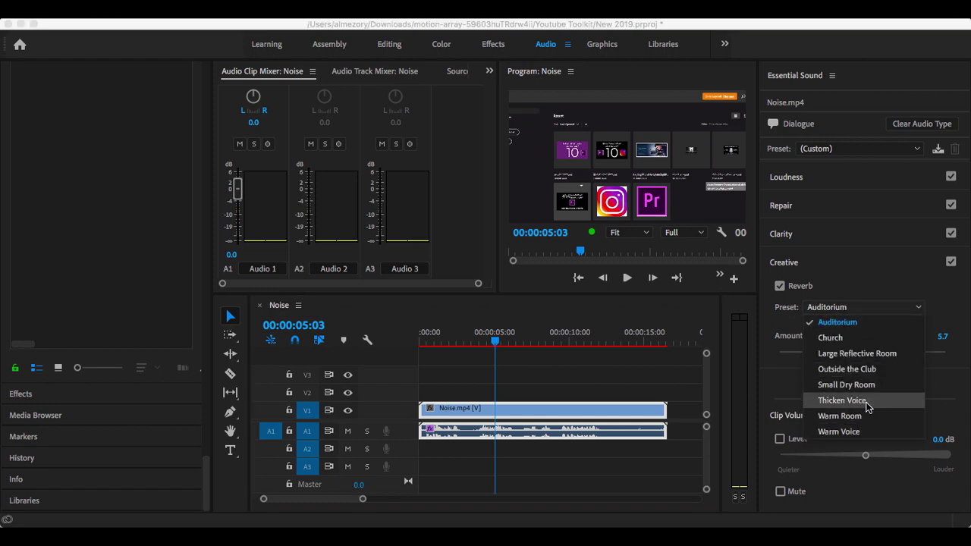
pyautogui.click(842, 400)
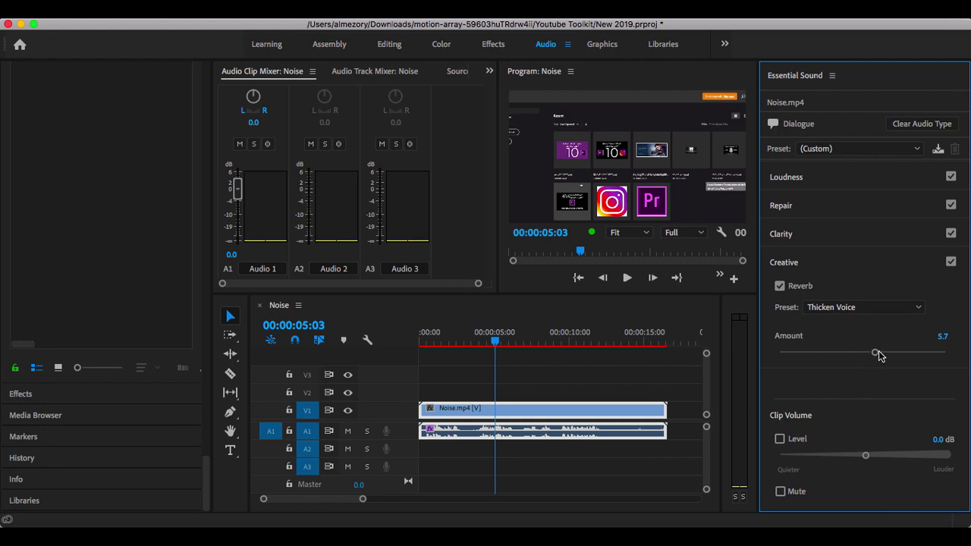
pyautogui.moveTo(498, 343); pyautogui.dragTo(430, 343)
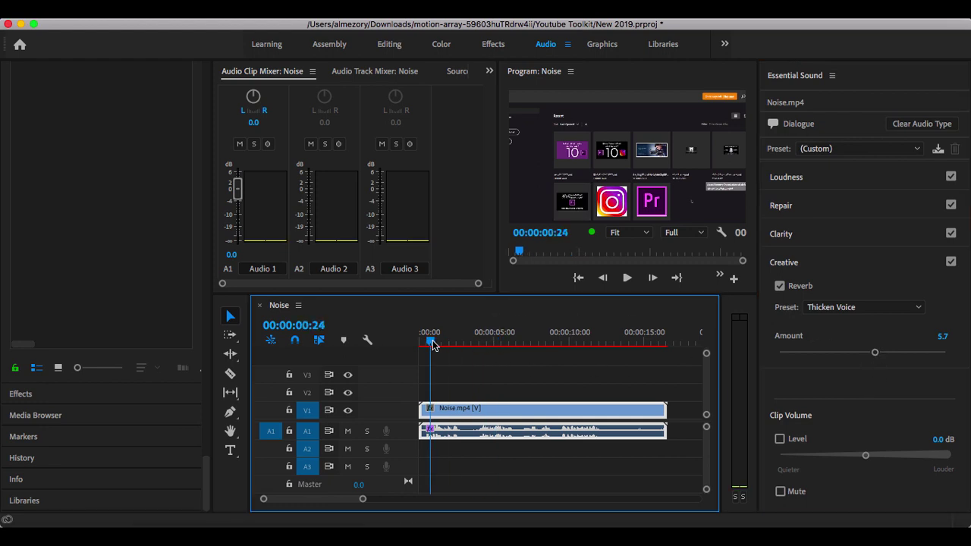
pyautogui.click(627, 278)
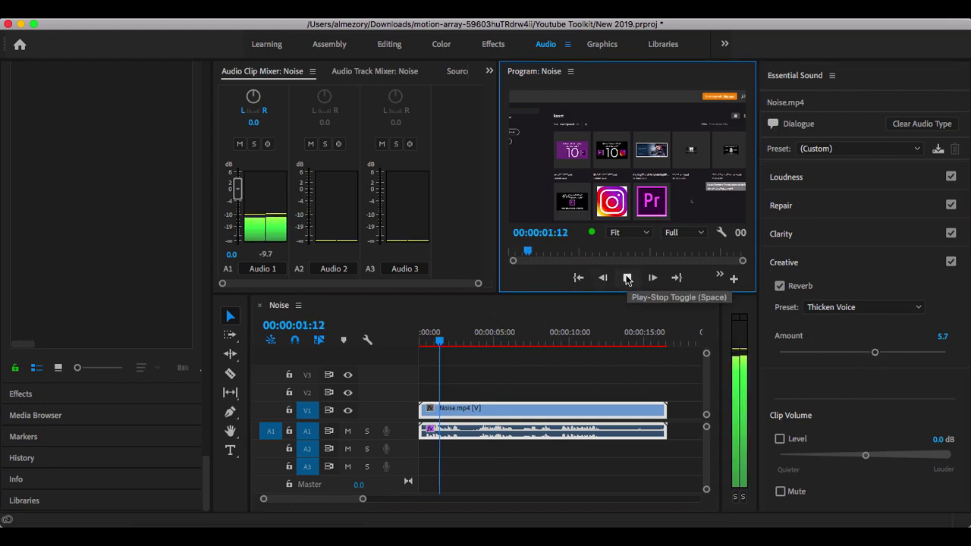
pyautogui.click(627, 278)
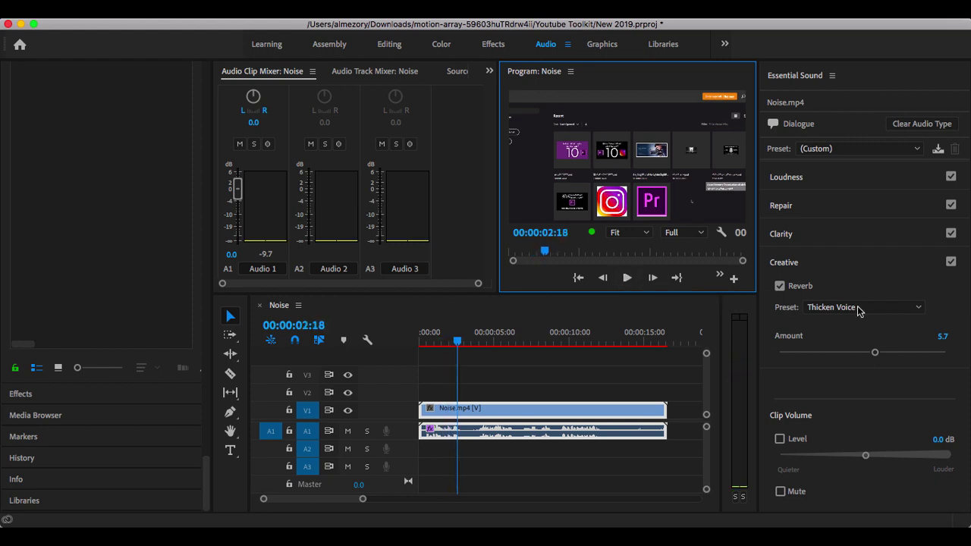
# - Enable Enhance Speech in the Clarity settings with the voice type set to Male
pyautogui.click(832, 232)
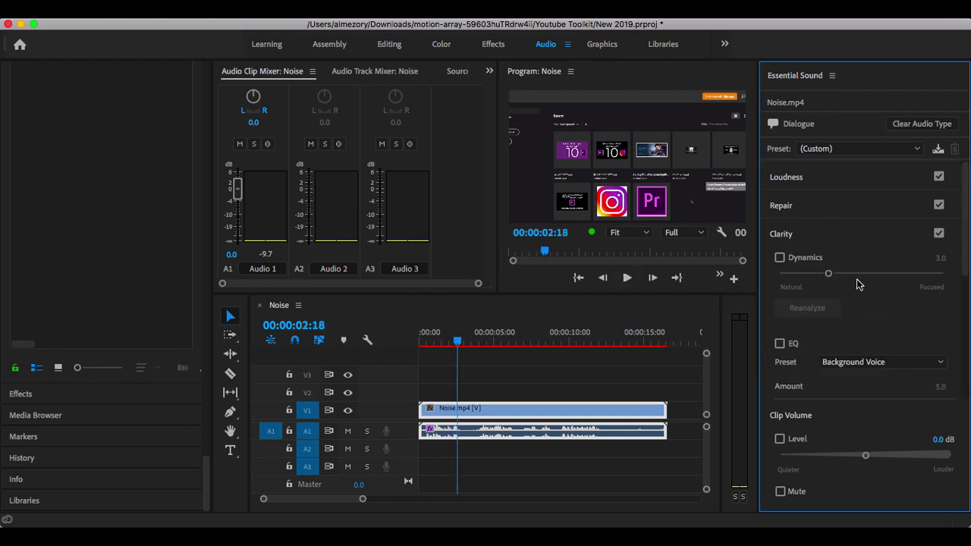
pyautogui.scroll(-7, 841, 303)
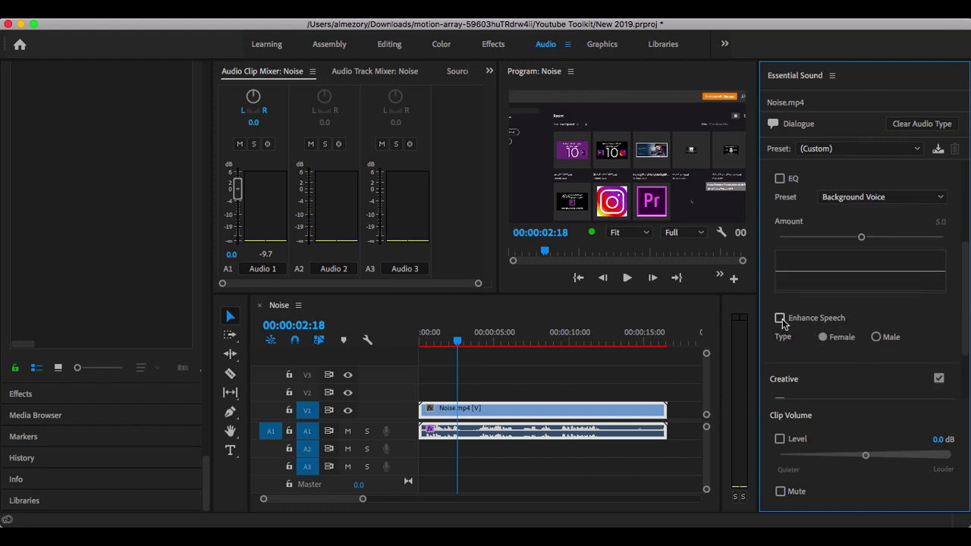
pyautogui.click(780, 318)
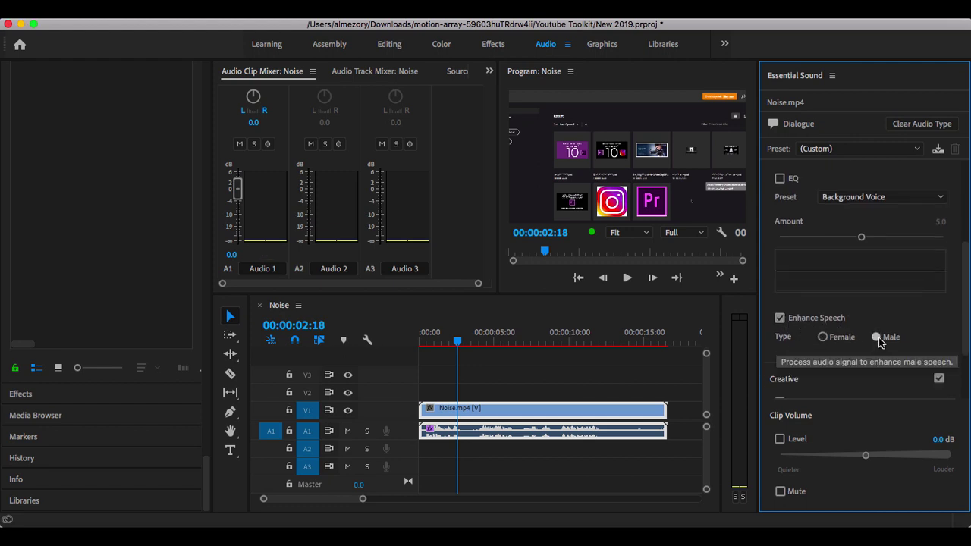
pyautogui.click(876, 337)
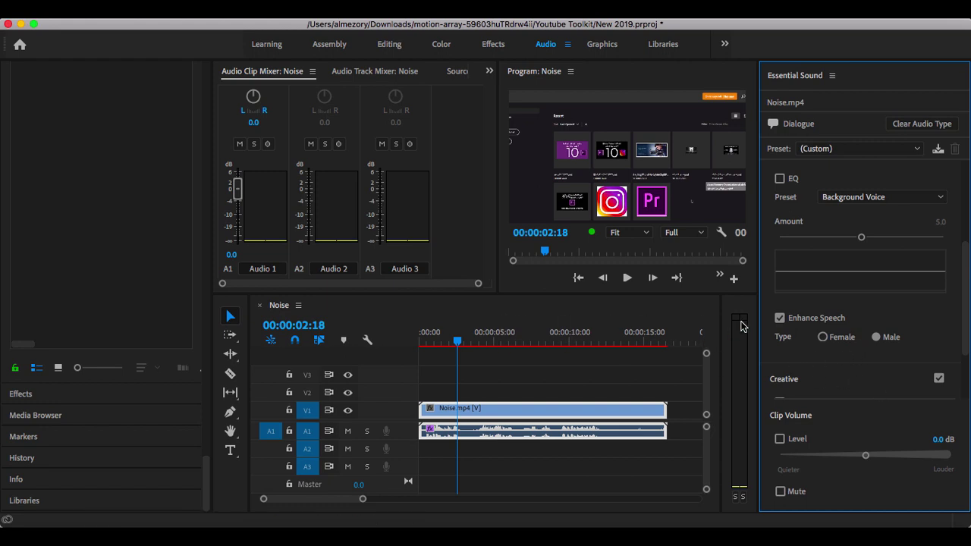
# - Enable EQ in the Clarity settings with the Subtle Boost (Male) preset, saving the project in between
pyautogui.click(781, 182)
pyautogui.click(854, 199)
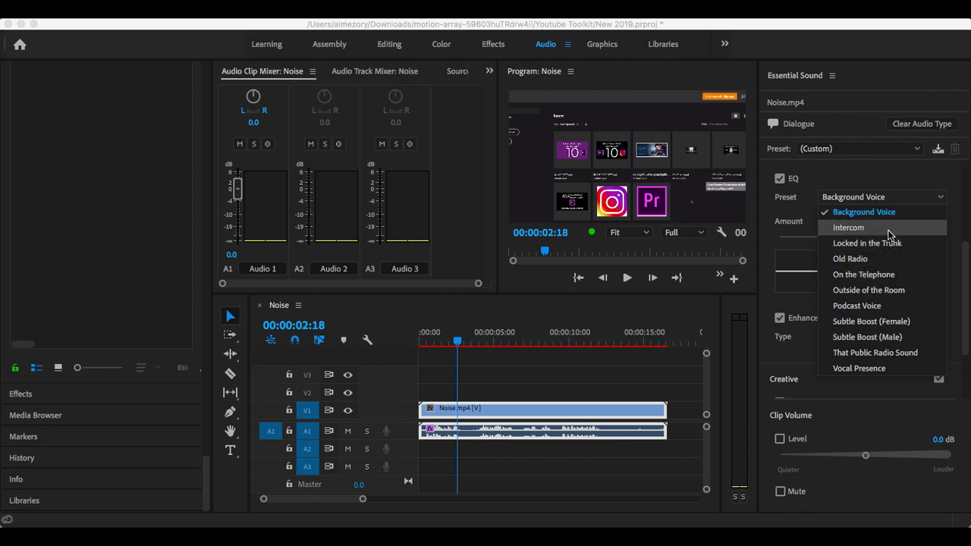
pyautogui.hotkey('ctrl', 's')
pyautogui.click(875, 198)
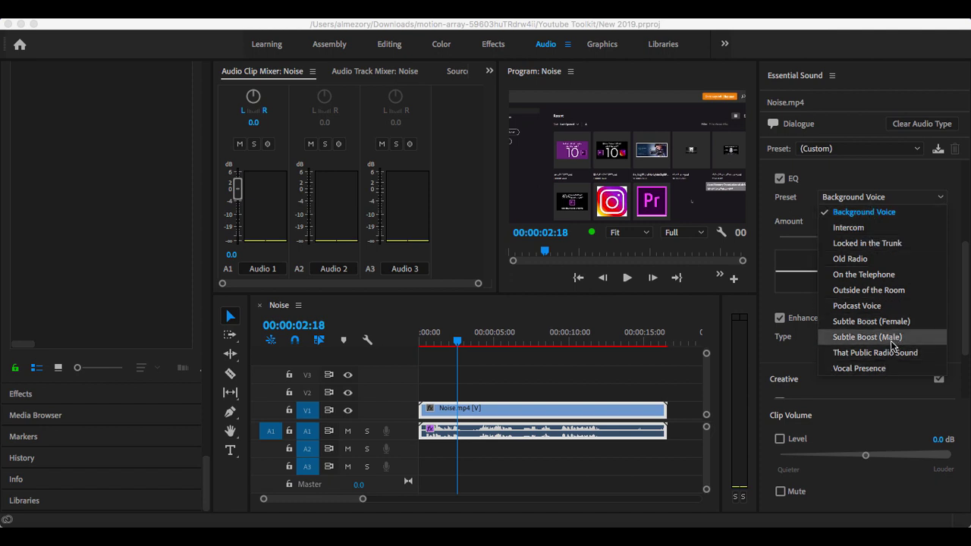
pyautogui.click(850, 337)
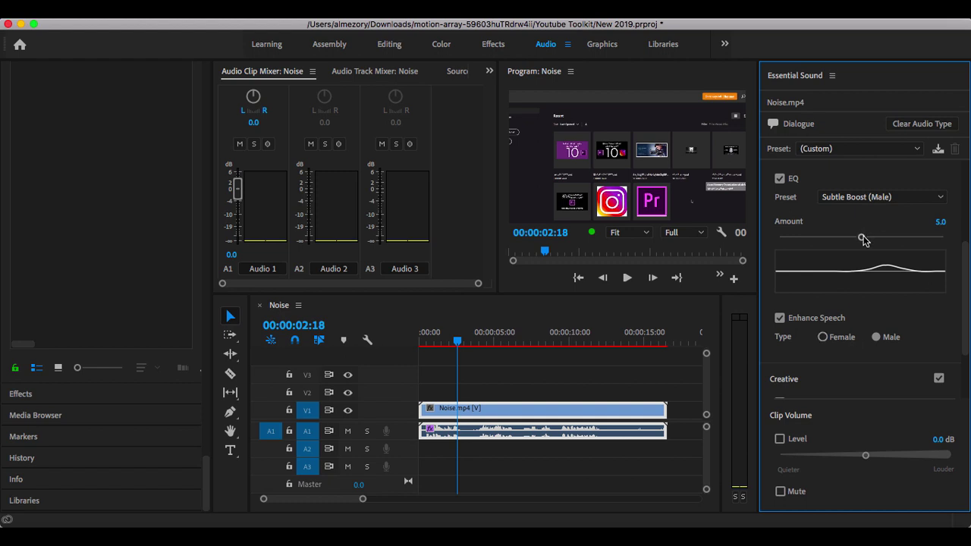
# - Play the first few seconds of the clip from its start to hear the EQ and speech enhancement
pyautogui.click(461, 337)
pyautogui.press('Home')
pyautogui.click(627, 278)
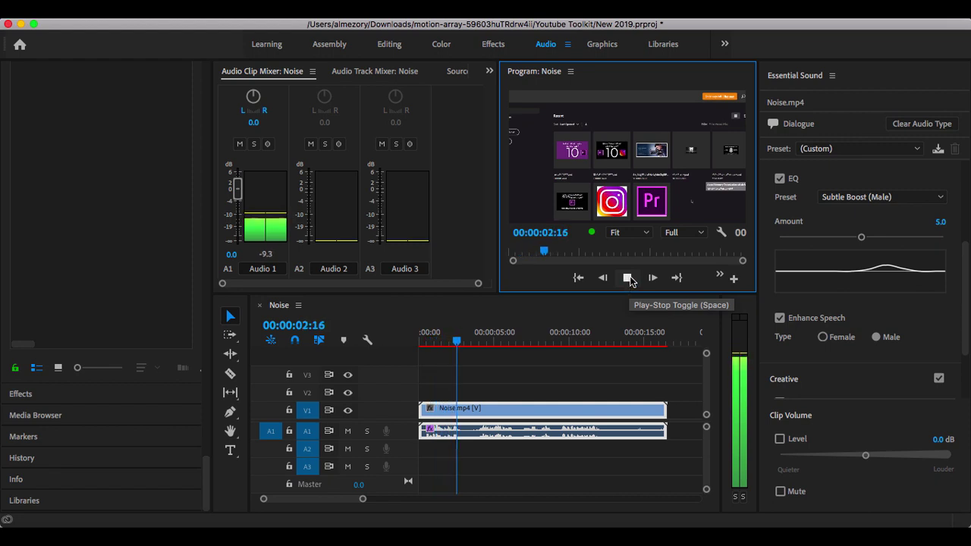
pyautogui.click(628, 279)
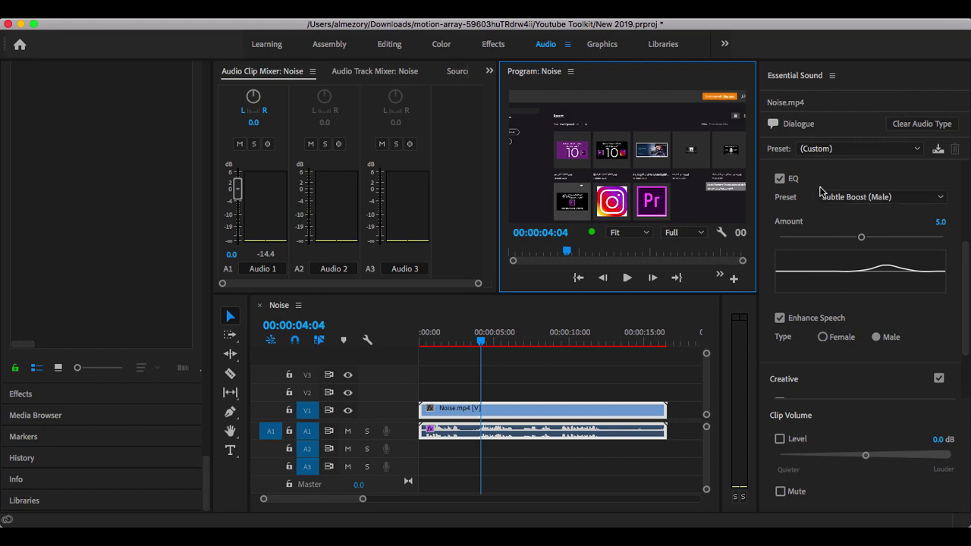
# - Clear the Noise.mp4 clip's audio type and return the playhead to the start of the sequence
pyautogui.scroll(5, 827, 222)
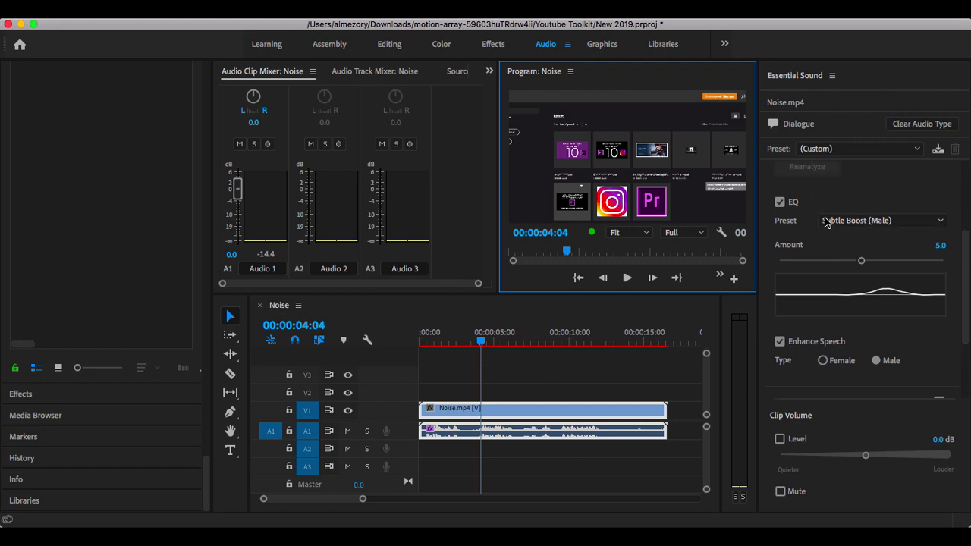
pyautogui.click(911, 125)
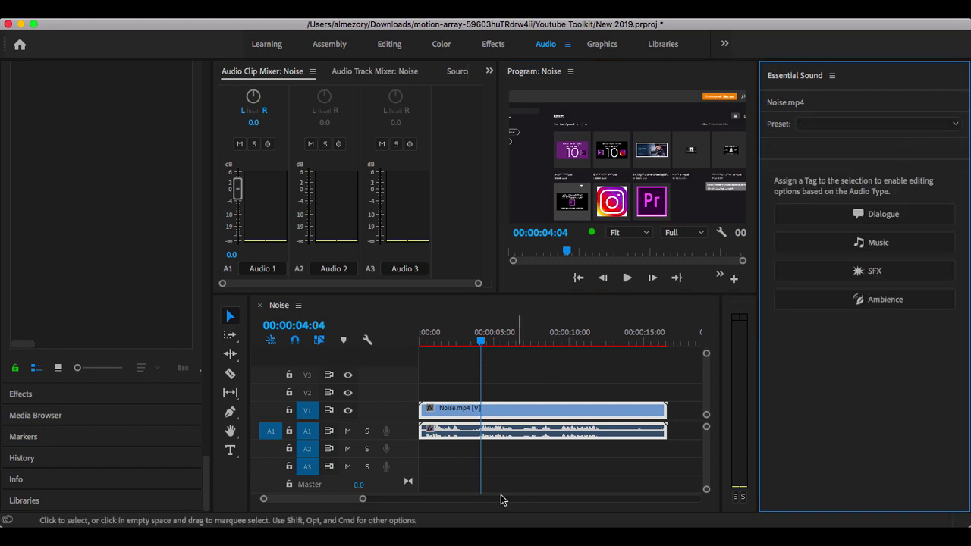
pyautogui.click(471, 344)
pyautogui.moveTo(471, 344); pyautogui.dragTo(428, 341)
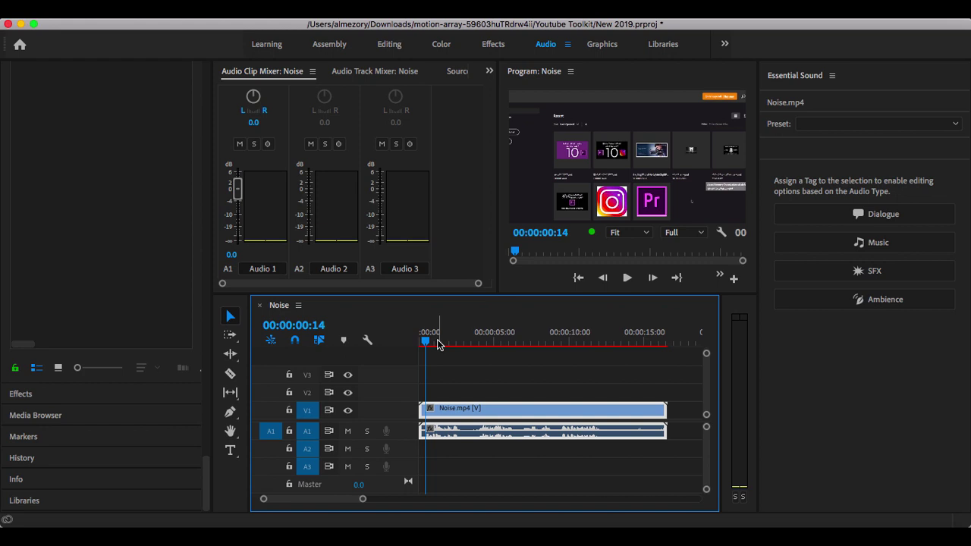
pyautogui.moveTo(424, 342); pyautogui.dragTo(411, 343)
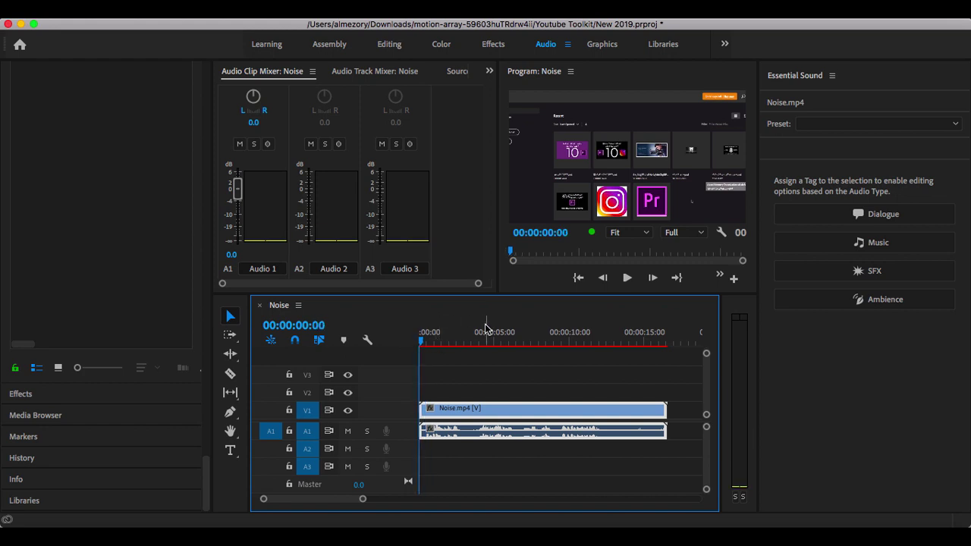
# - Listen to the untreated audio from 00:00:08:27 into the silent stretch, and return the playhead to the start
pyautogui.click(552, 341)
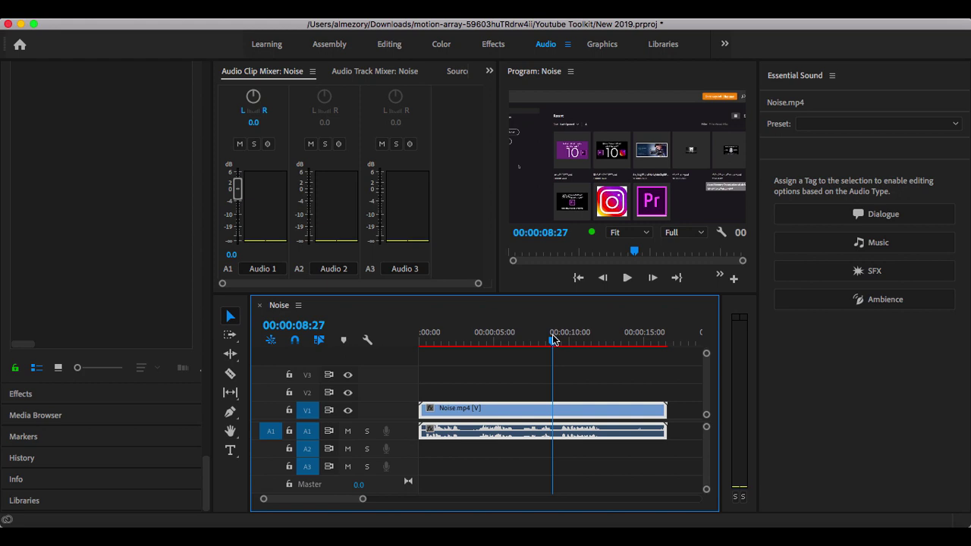
pyautogui.press('space')
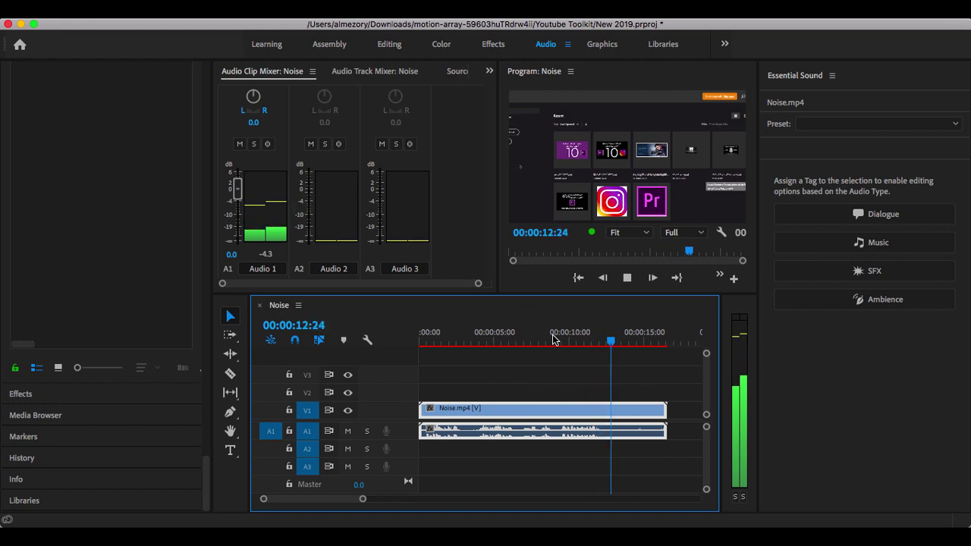
pyautogui.press('space')
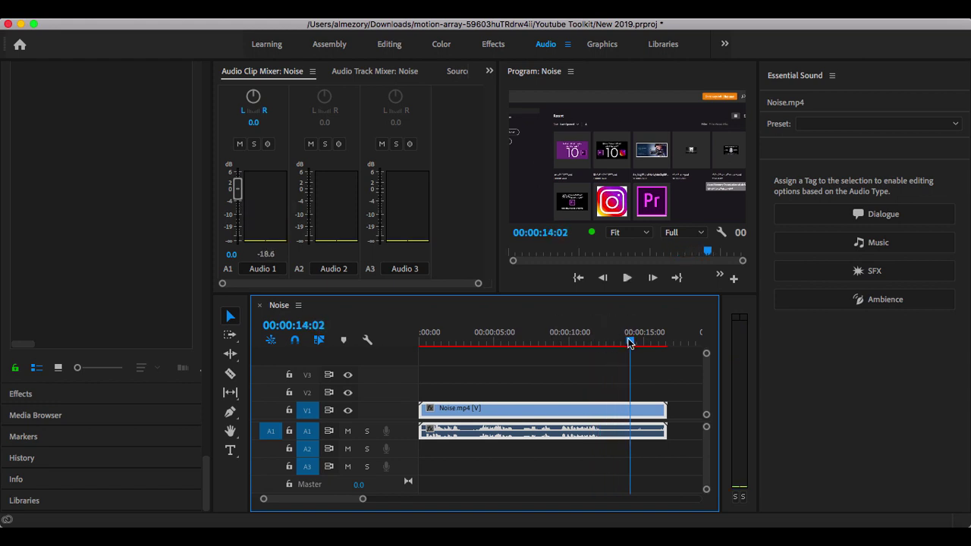
pyautogui.moveTo(629, 343); pyautogui.dragTo(419, 343)
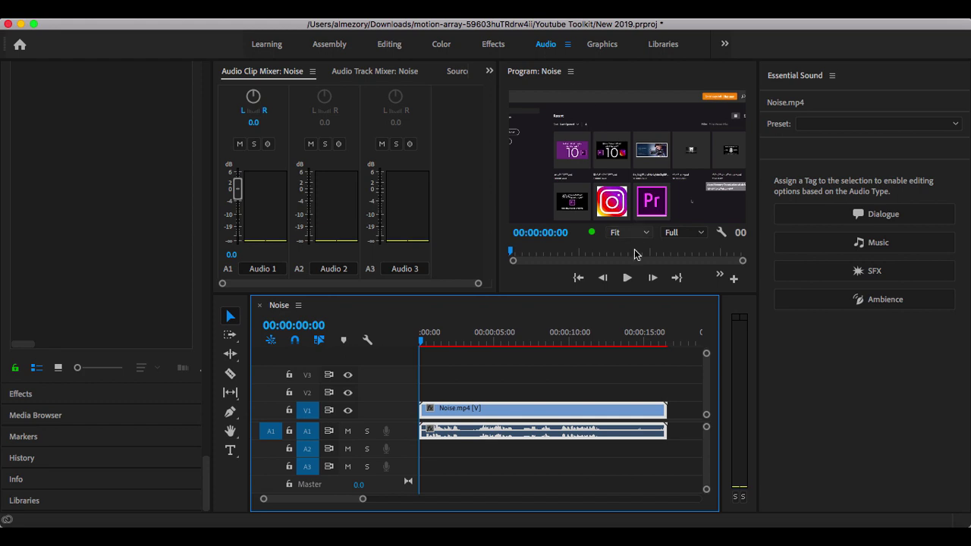
# - Tag the clip as Dialogue and enable Reduce Noise in its Repair settings
pyautogui.click(883, 216)
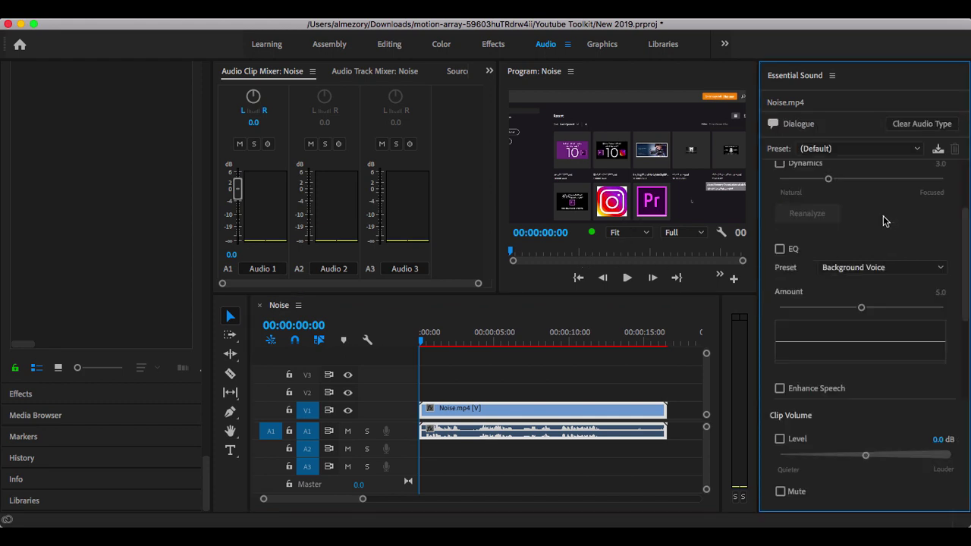
pyautogui.scroll(5, 837, 207)
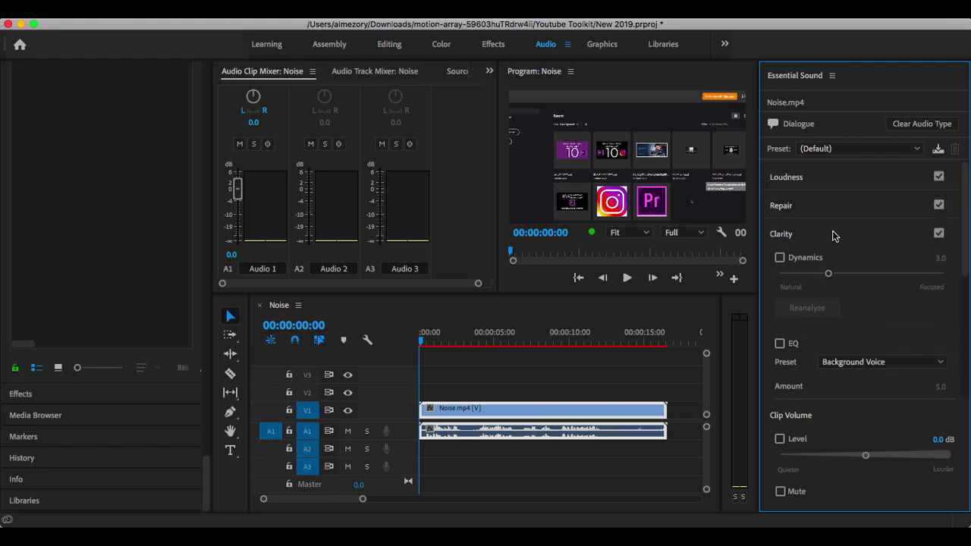
pyautogui.click(792, 206)
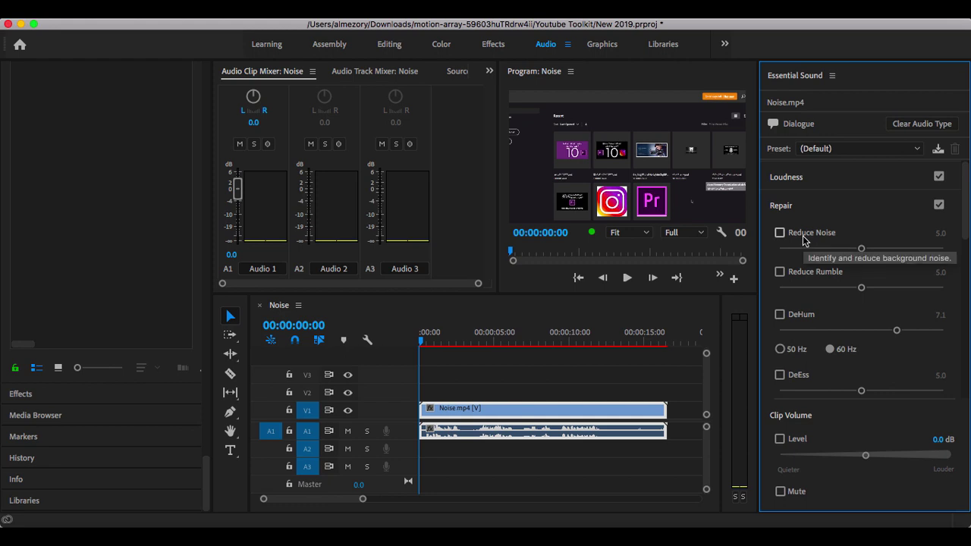
pyautogui.click(804, 239)
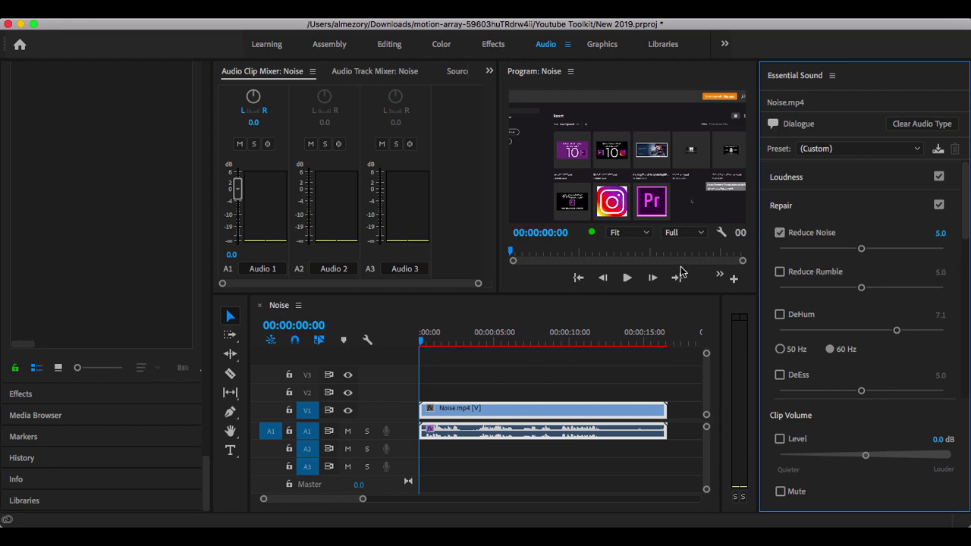
# - Raise Reduce Noise to 6.0 and preview the clip from 00:00:09:04 through the end of the speech
pyautogui.click(562, 339)
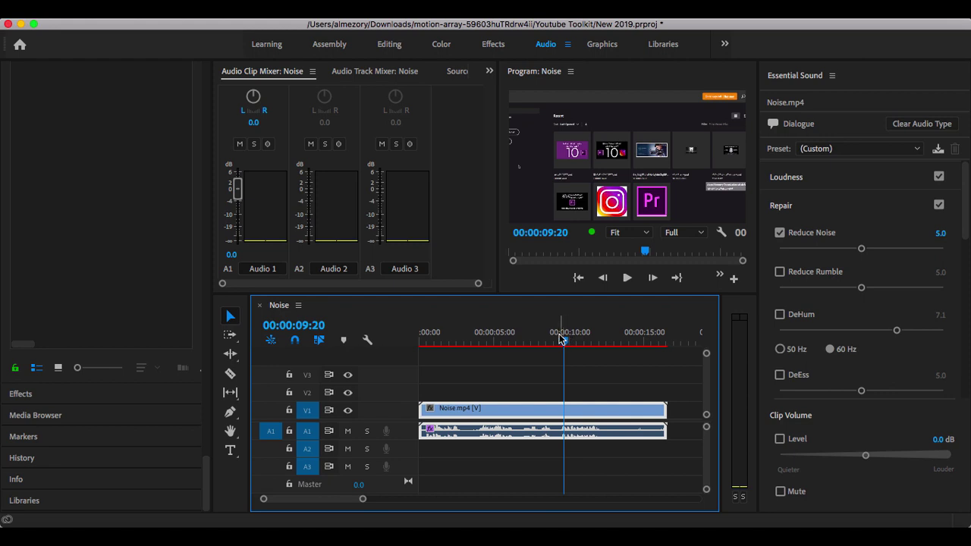
pyautogui.moveTo(562, 338); pyautogui.dragTo(557, 338)
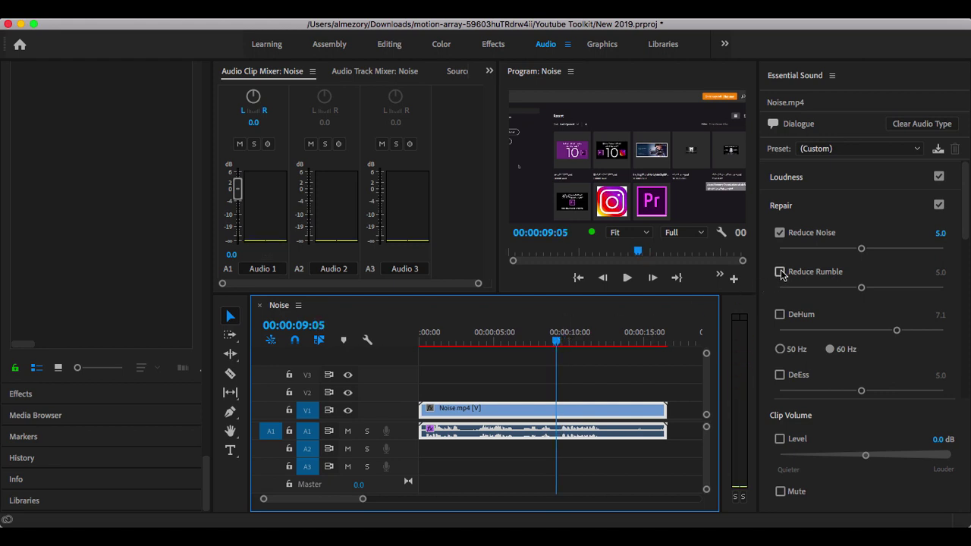
pyautogui.moveTo(861, 248)
pyautogui.mouseDown()
pyautogui.moveTo(910, 250)
pyautogui.moveTo(782, 251)
pyautogui.moveTo(878, 251)
pyautogui.mouseUp()
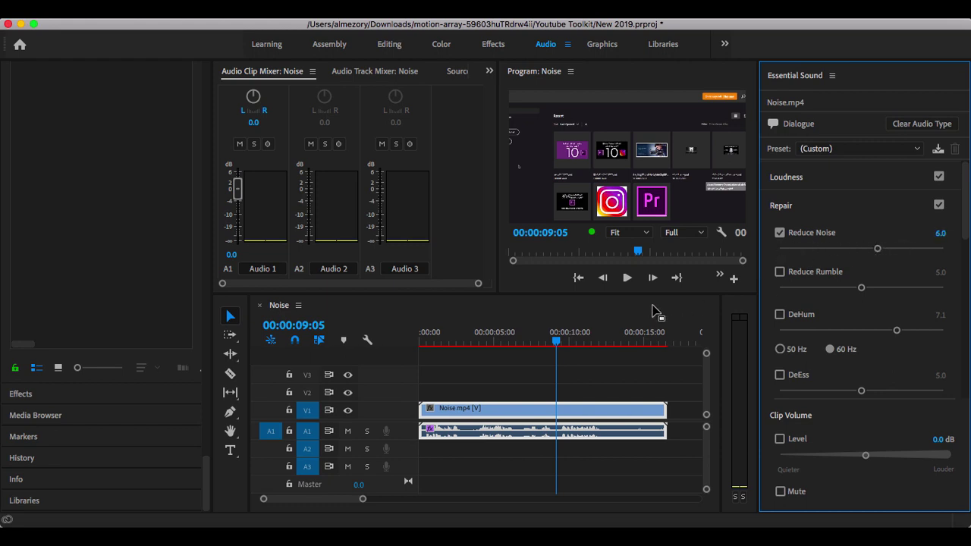
pyautogui.click(557, 338)
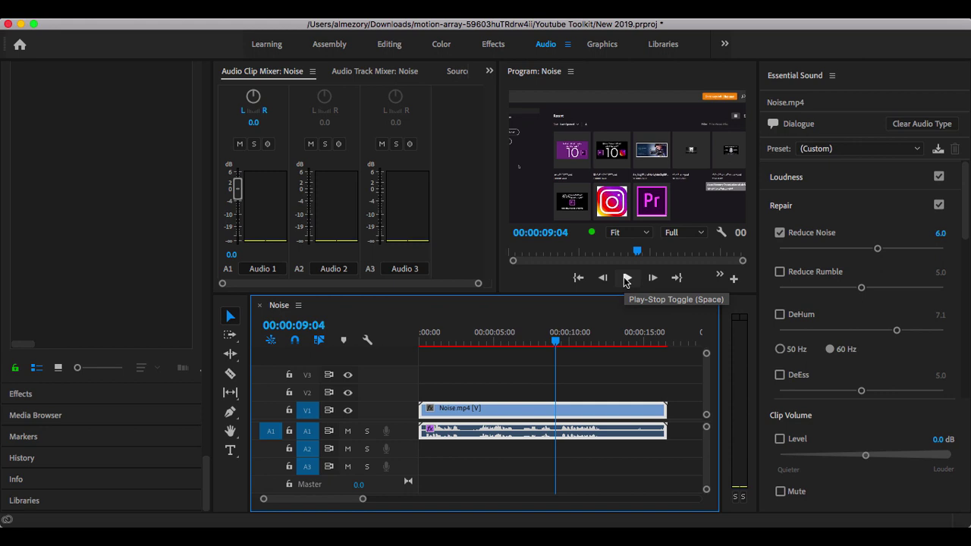
pyautogui.click(627, 278)
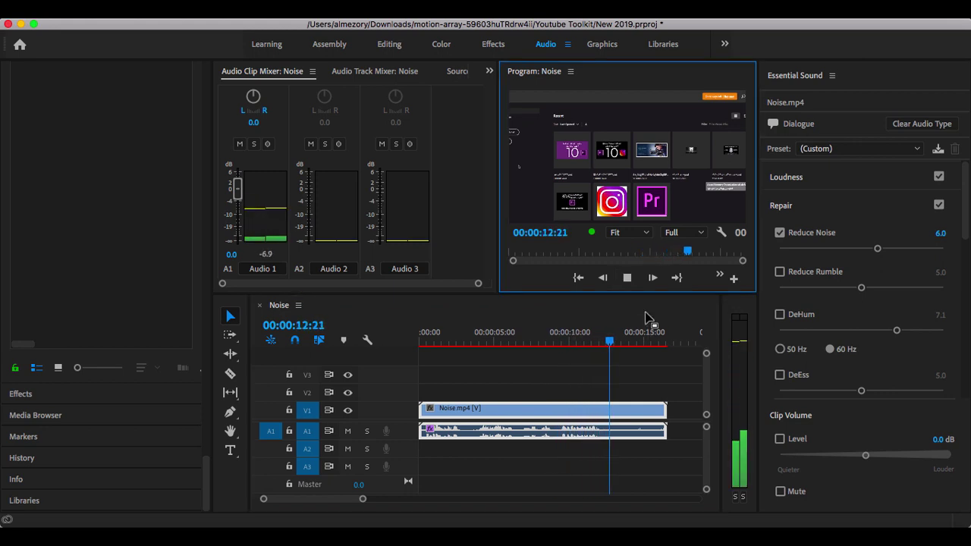
pyautogui.click(626, 277)
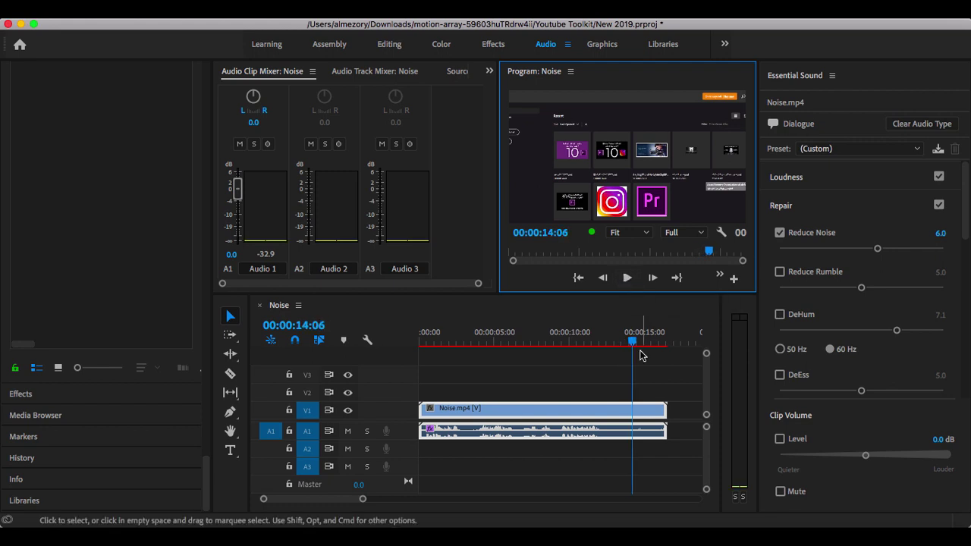
# - Try Reduce Noise at 7.9 and preview the clip from 00:00:10:27
pyautogui.moveTo(632, 342); pyautogui.dragTo(605, 343)
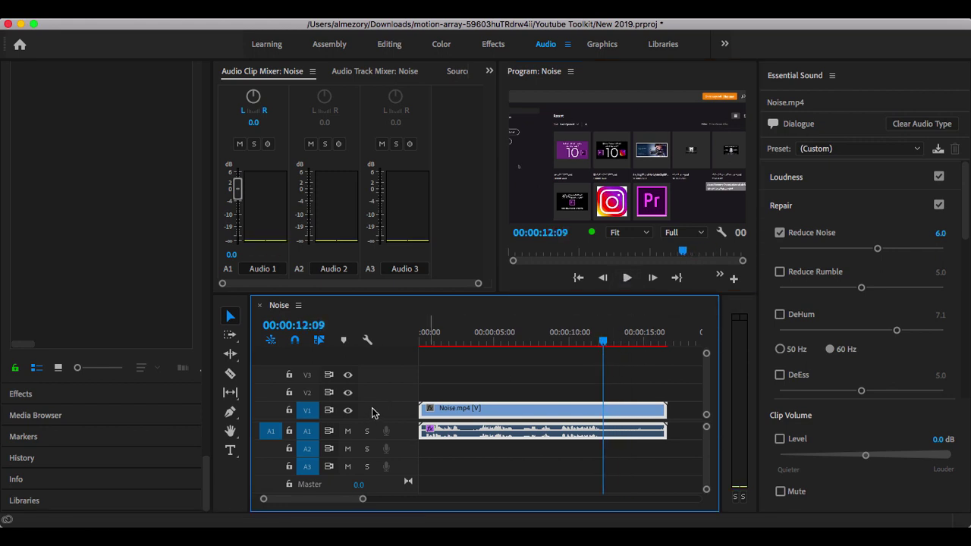
pyautogui.moveTo(877, 249); pyautogui.dragTo(880, 250)
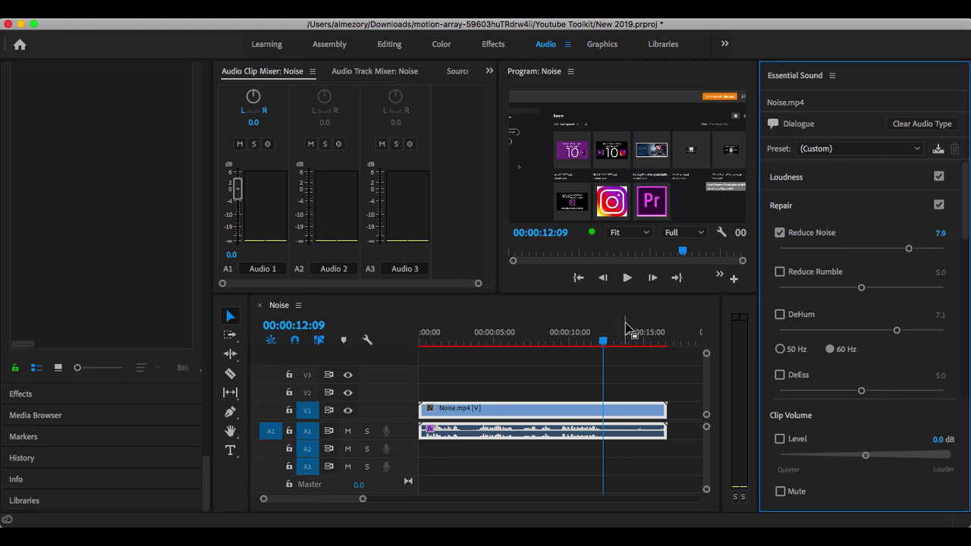
pyautogui.moveTo(599, 343); pyautogui.dragTo(584, 343)
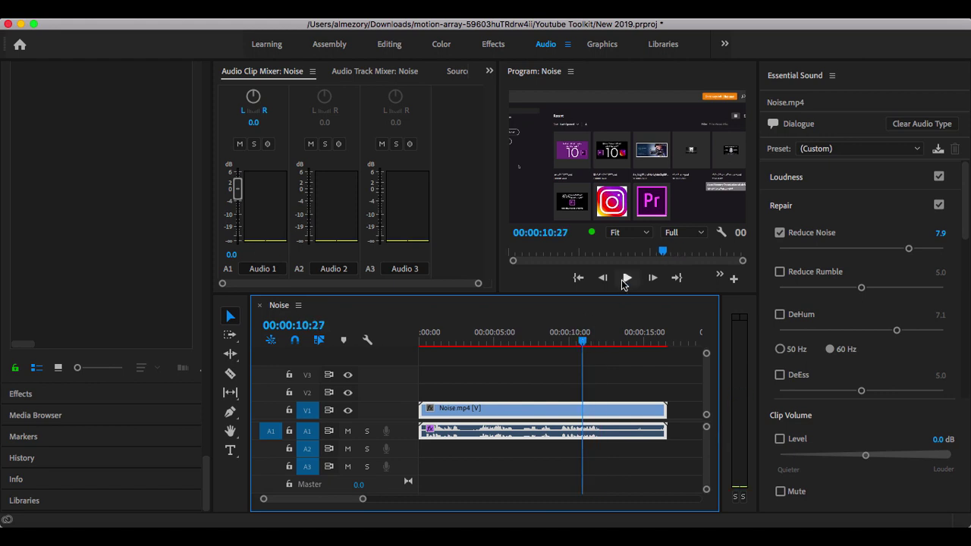
pyautogui.click(627, 278)
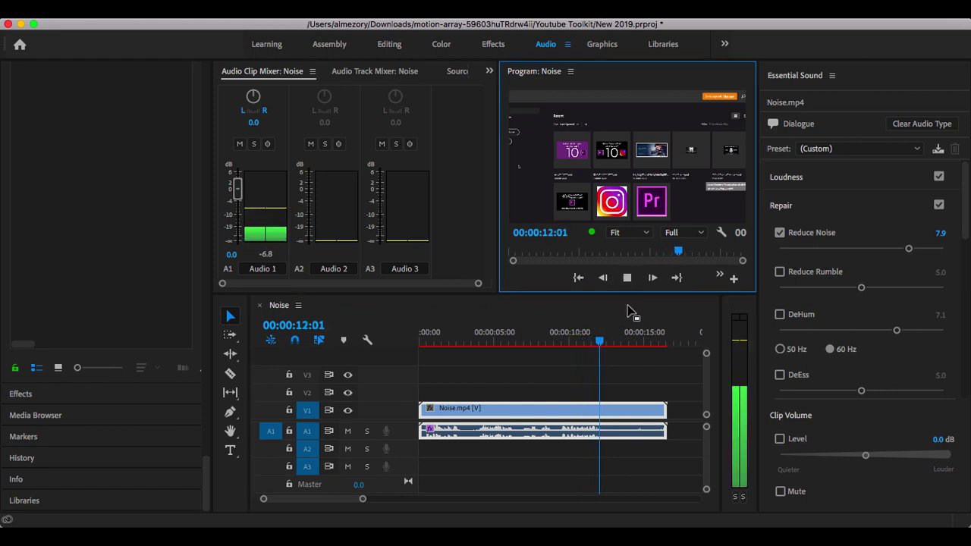
pyautogui.click(626, 278)
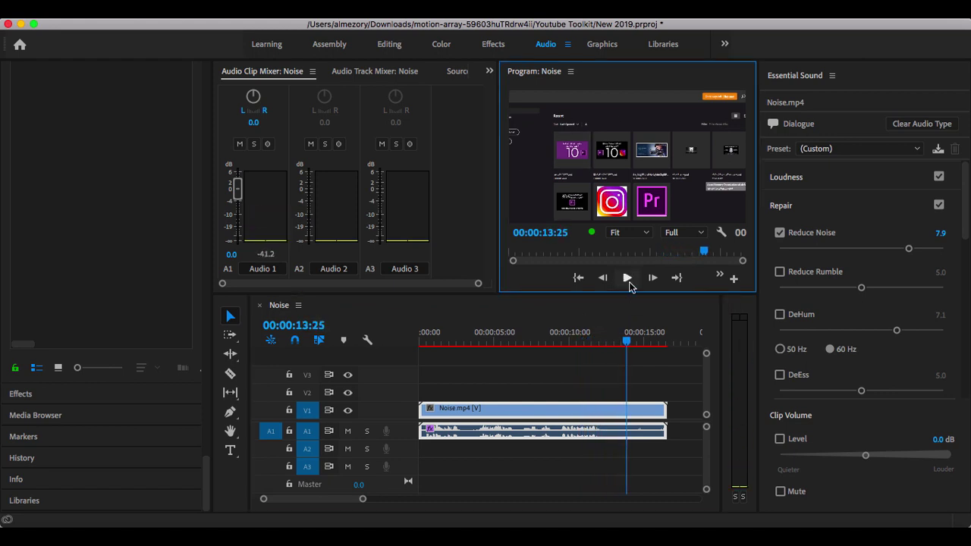
# - Try a weaker Reduce Noise amount of 2.4 and preview the clip from 00:00:09:27
pyautogui.moveTo(906, 250); pyautogui.dragTo(818, 251)
pyautogui.moveTo(624, 347); pyautogui.dragTo(565, 343)
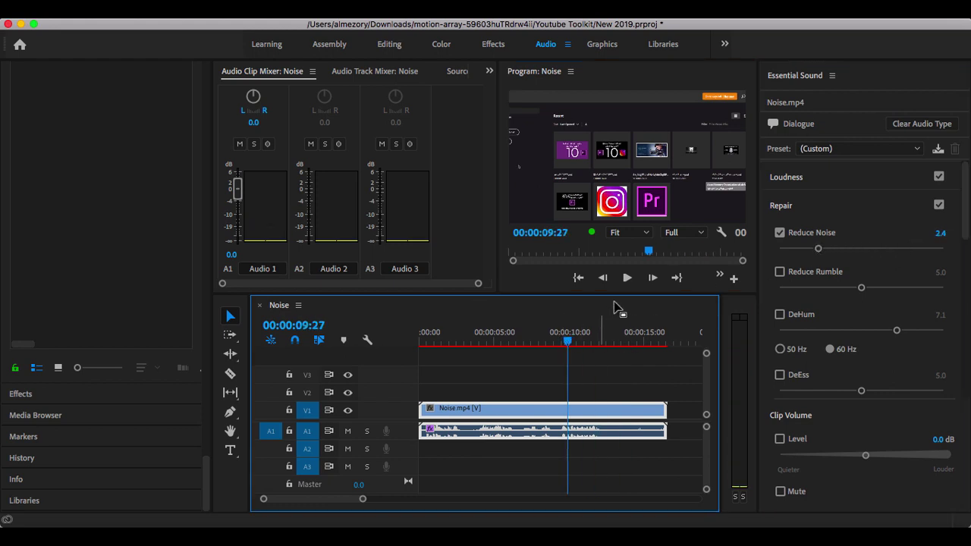
pyautogui.click(626, 278)
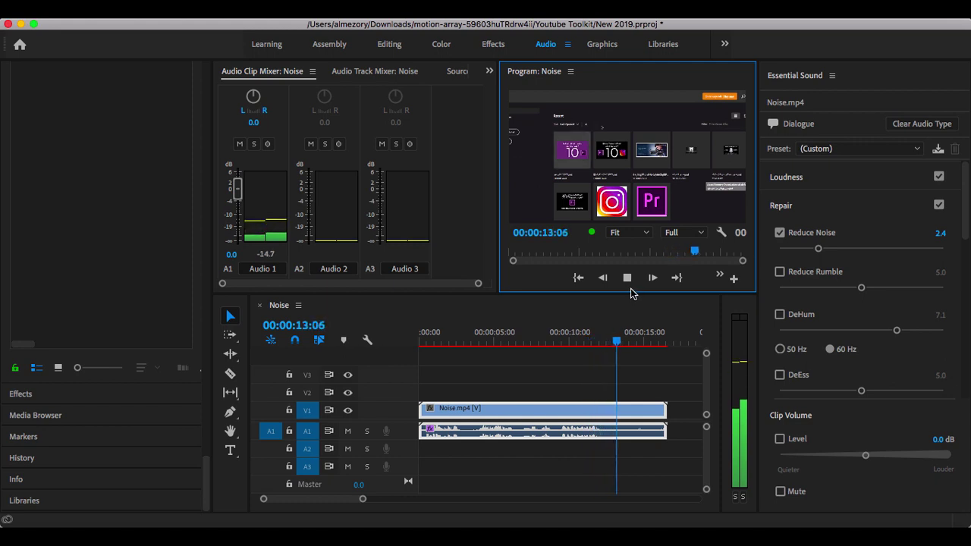
pyautogui.click(627, 277)
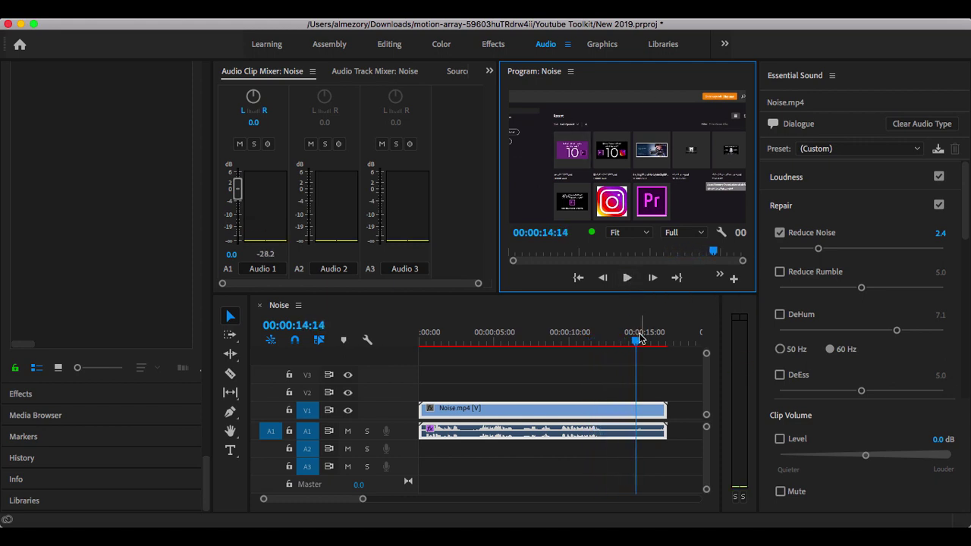
# - Set Reduce Noise to 6.4 and save the project with the playhead at 00:00:11:25
pyautogui.moveTo(819, 249); pyautogui.dragTo(884, 249)
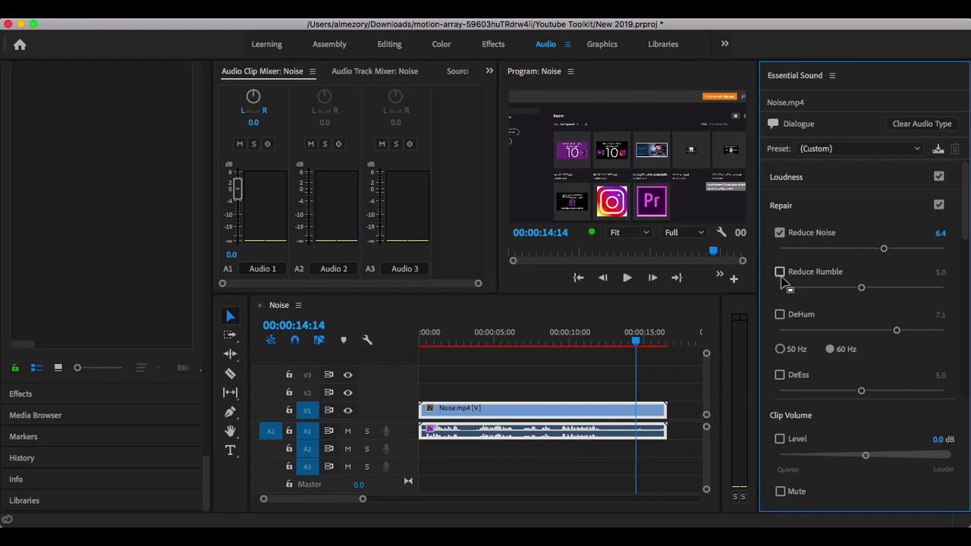
pyautogui.moveTo(642, 342); pyautogui.dragTo(597, 341)
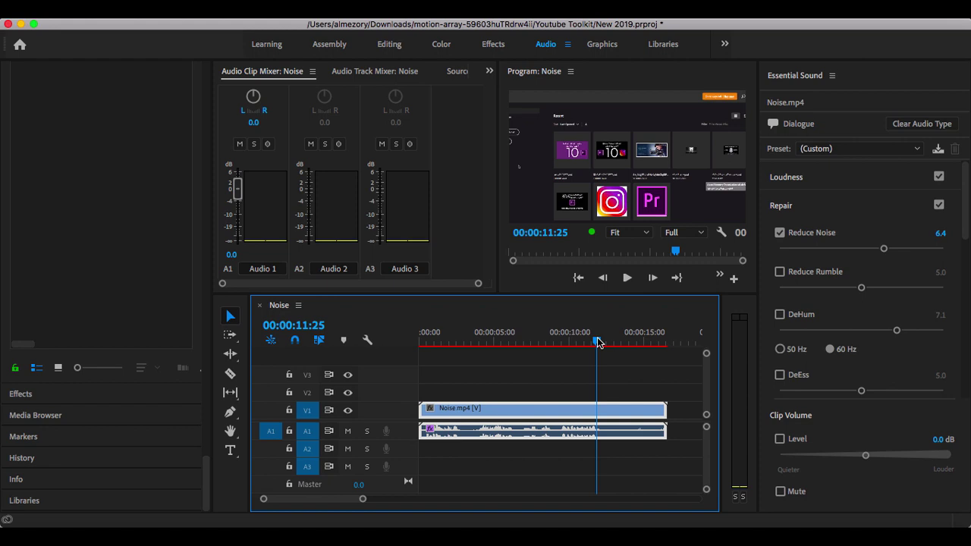
pyautogui.press('super+s')
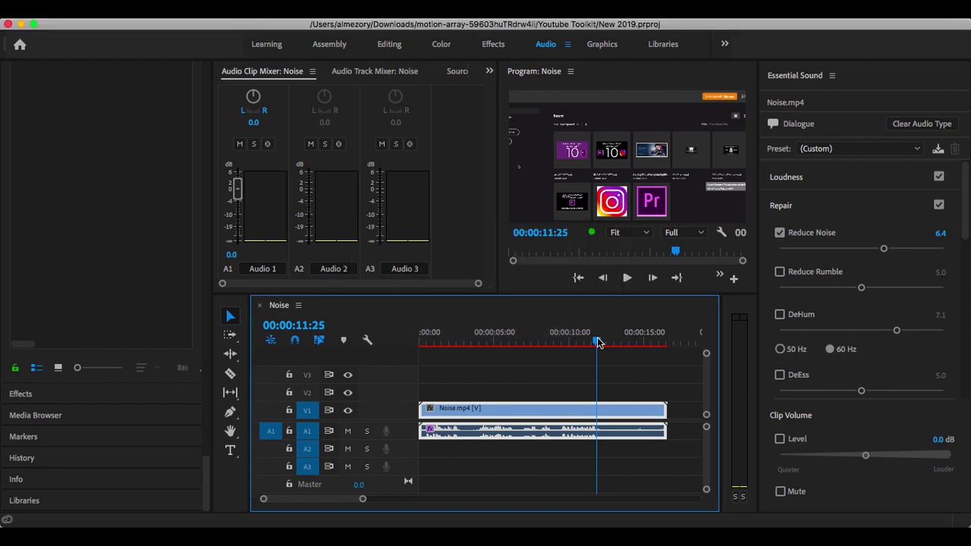